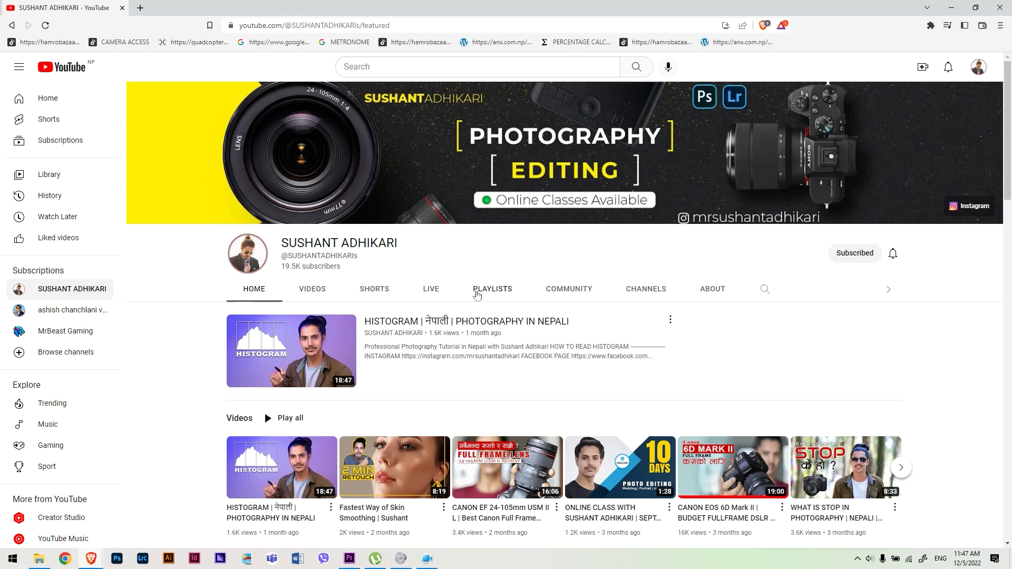
Play the channel's Lightroom tutorial playlist from its Playlists list and show the video's chapters.
click(477, 293)
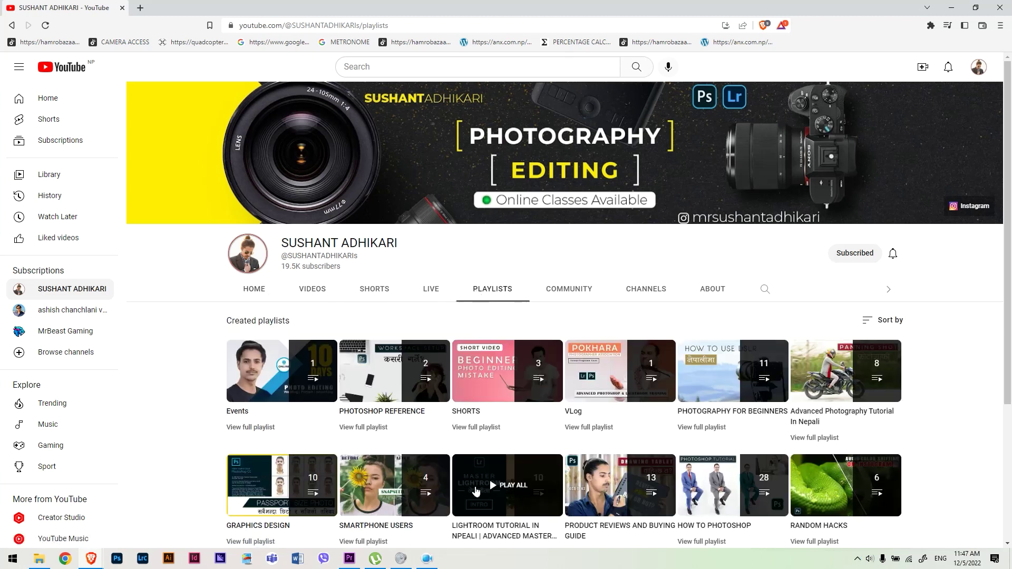
click(476, 491)
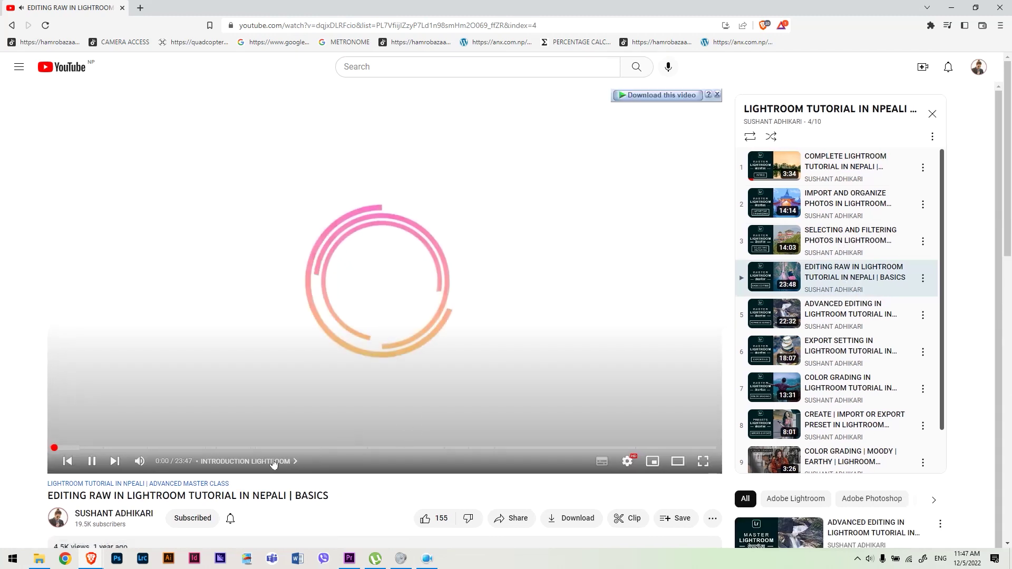
click(273, 461)
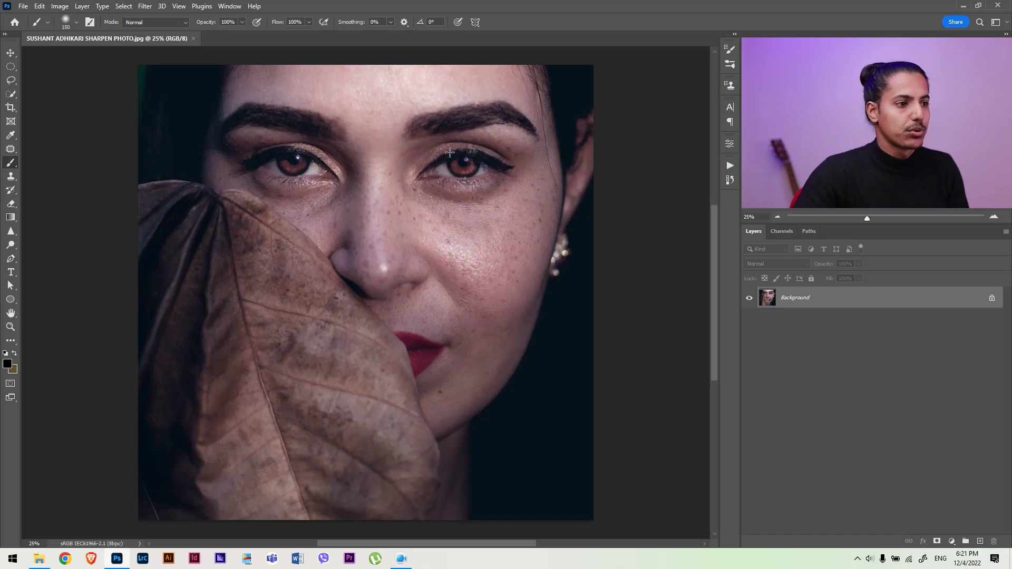
Zoom in to centre both eyes, then duplicate the Background into Layer 1 (Ctrl+J).
drag(506, 162, 519, 171)
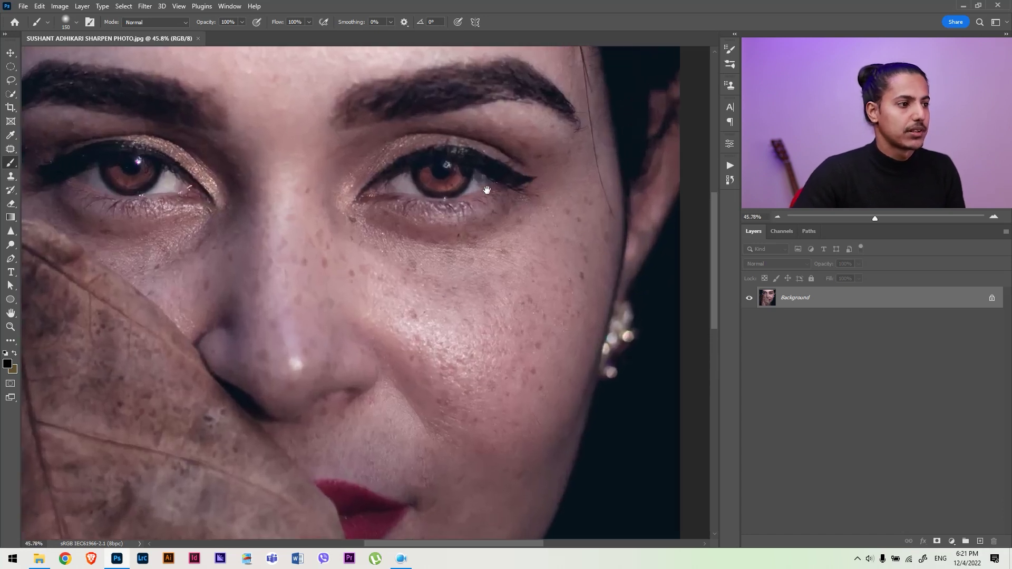
drag(80, 181, 143, 216)
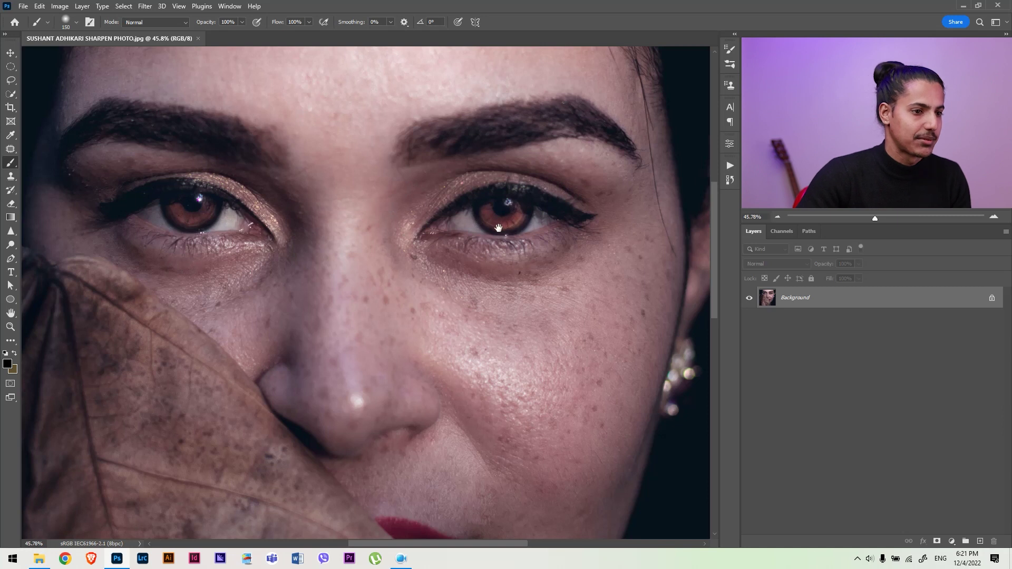
drag(498, 228, 440, 225)
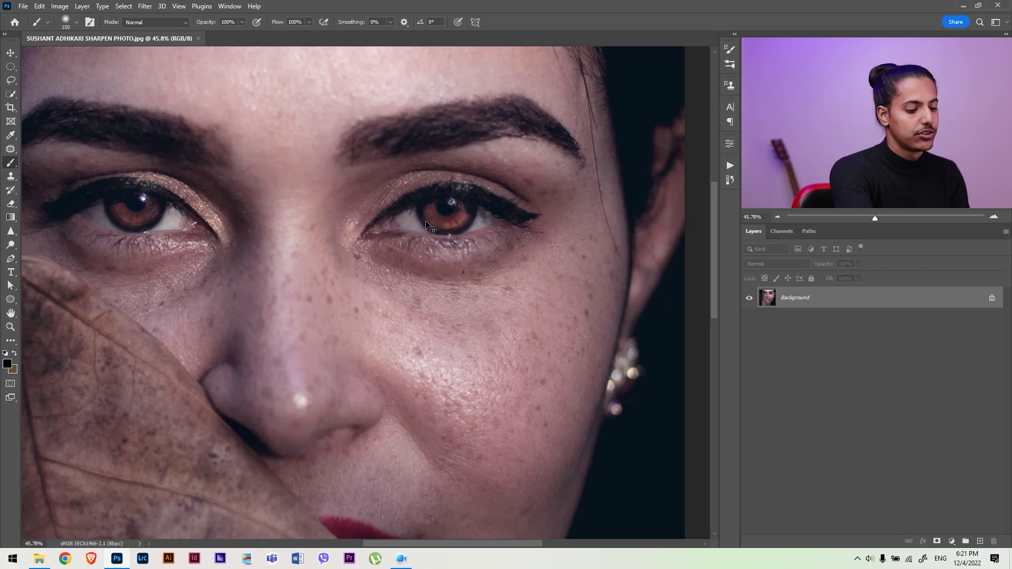
key(ctrl+j)
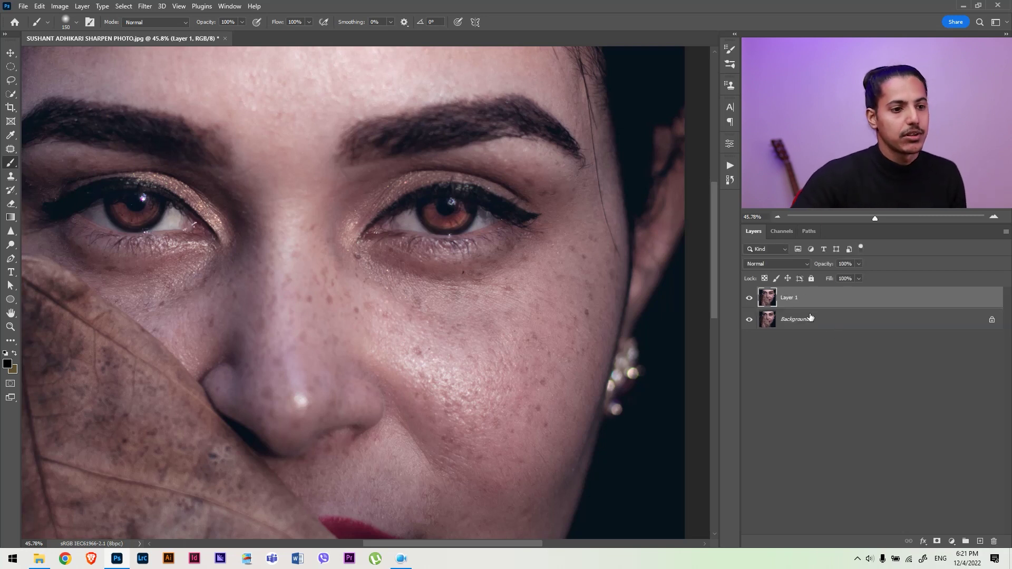
click(146, 8)
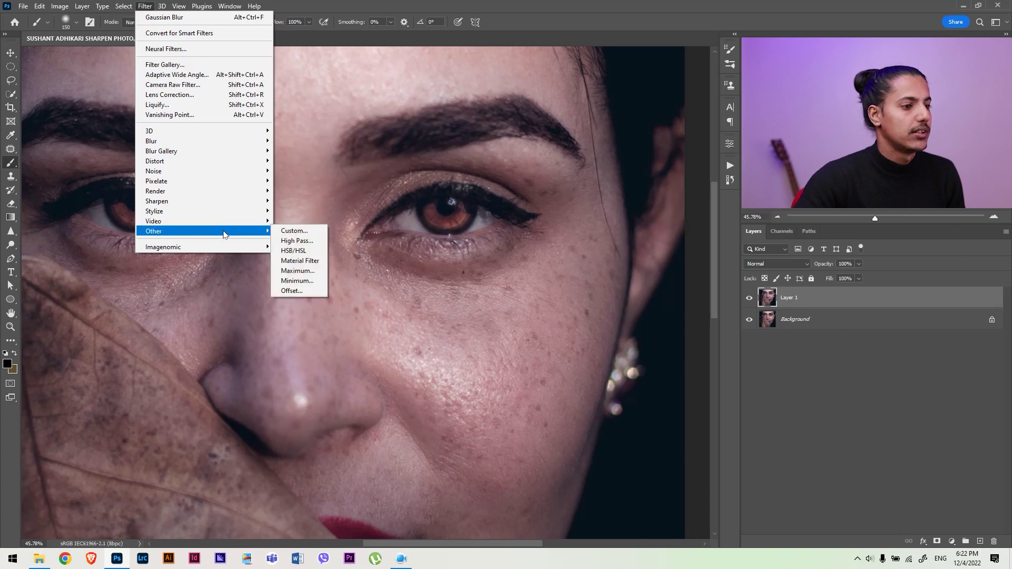
click(306, 244)
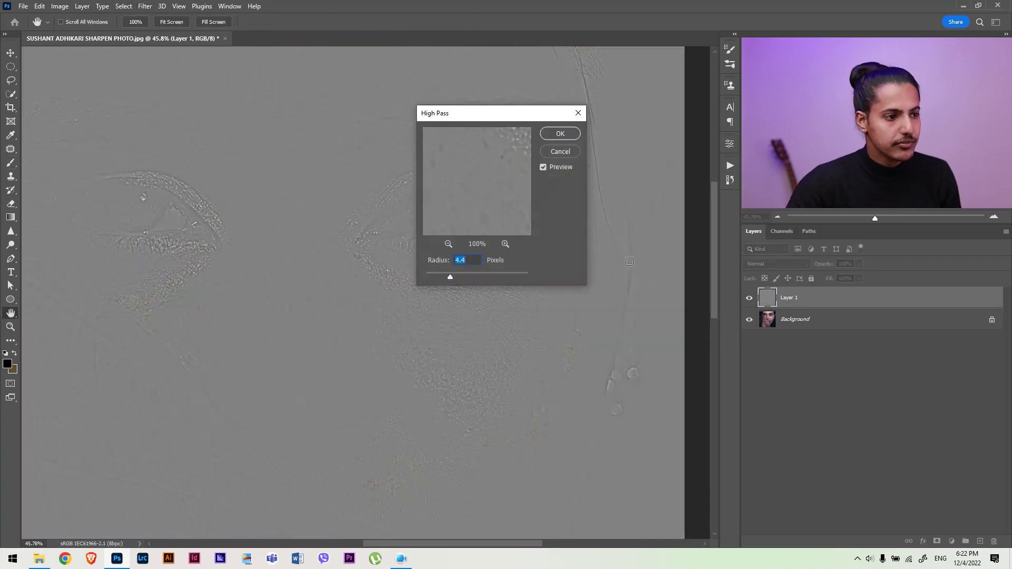
mouse_move(479, 112)
mouse_down()
mouse_move(499, 115)
mouse_move(605, 69)
mouse_up()
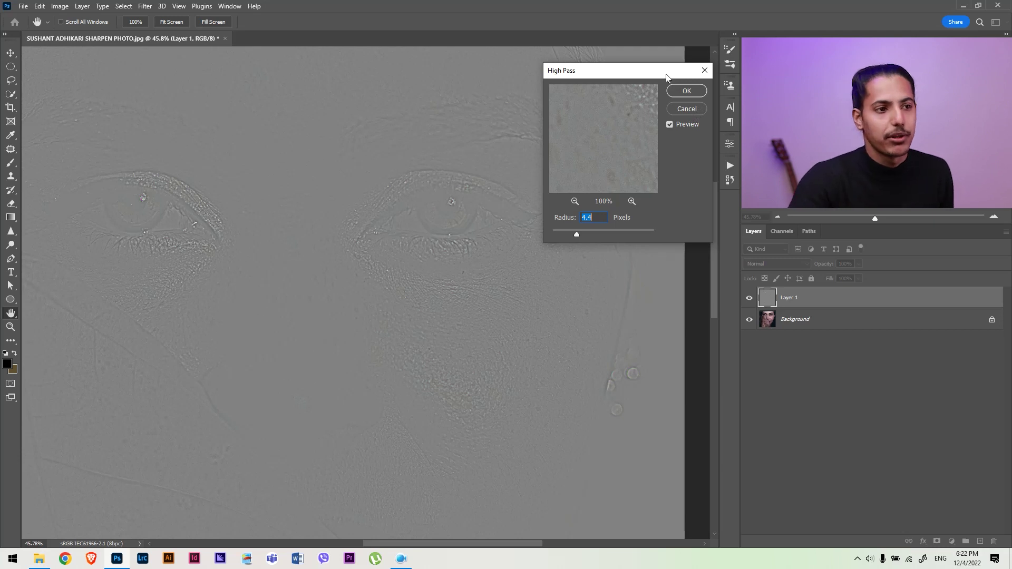
click(700, 111)
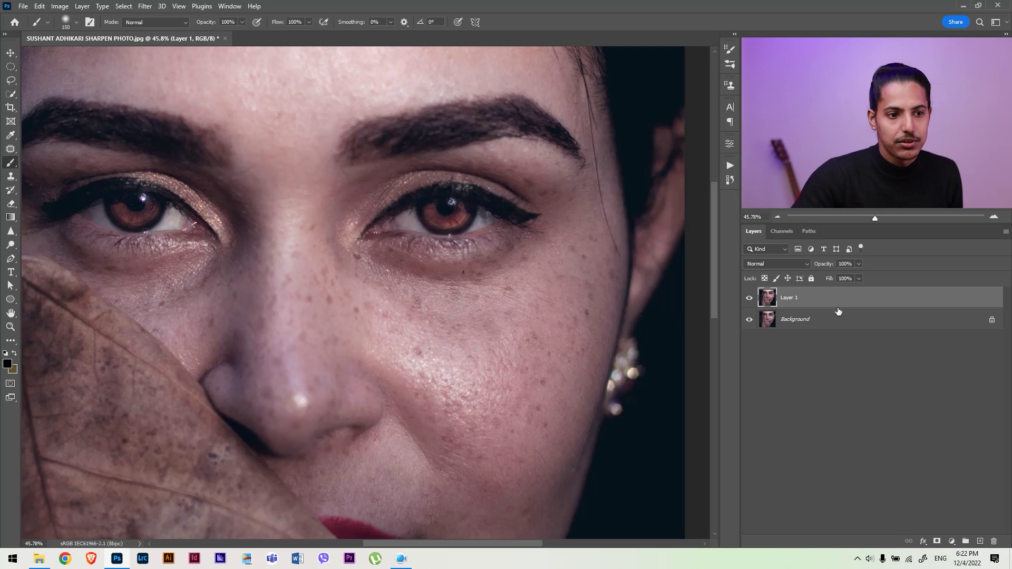
Convert Layer 1 to a smart object and set its blend mode to Overlay.
right_click(847, 300)
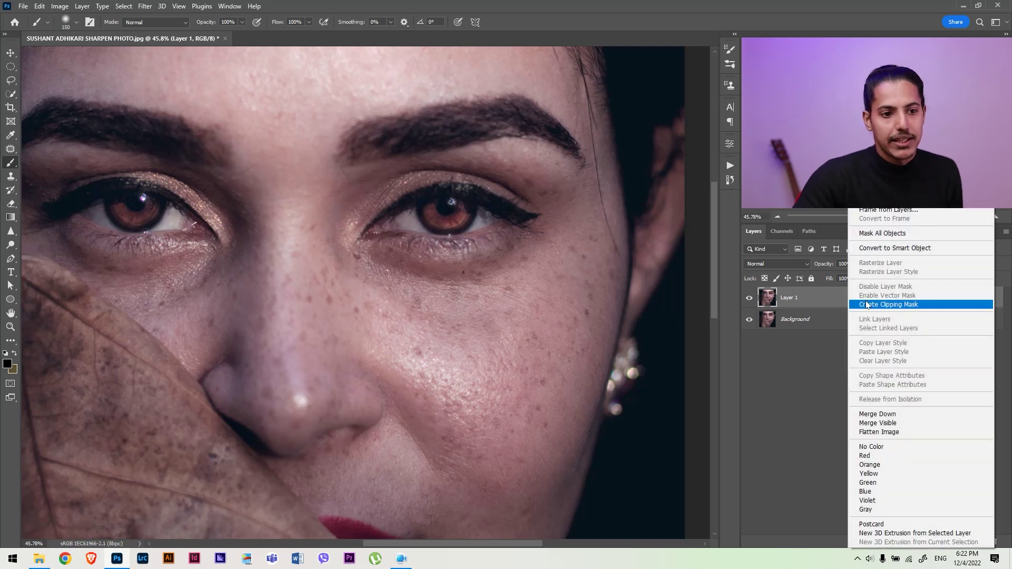
click(937, 249)
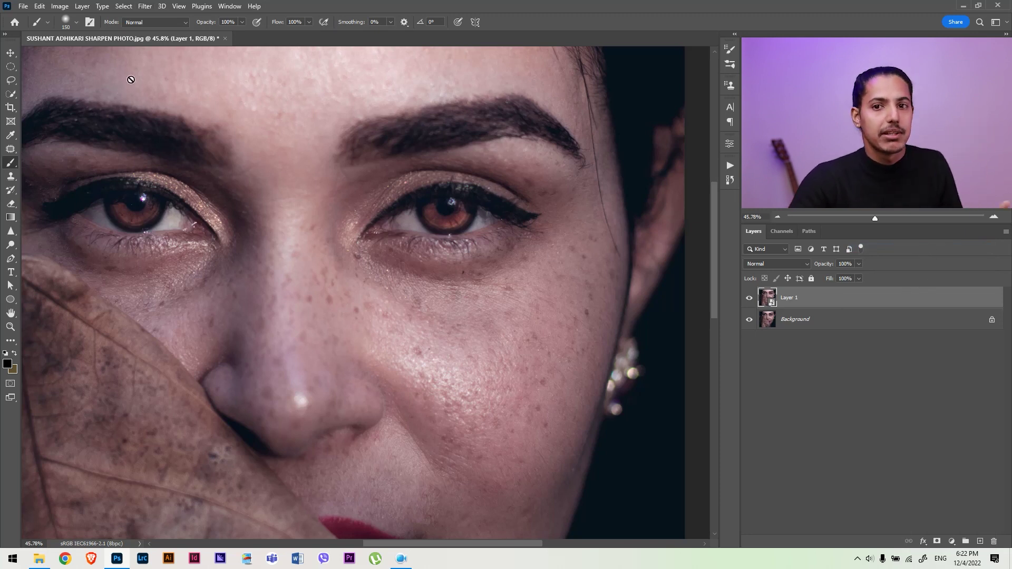
click(798, 263)
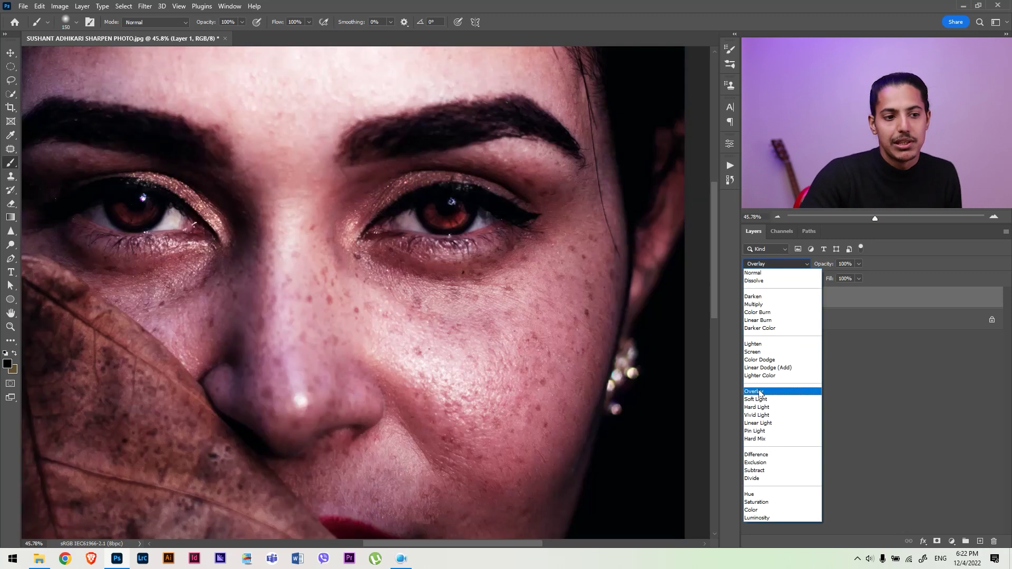
click(768, 392)
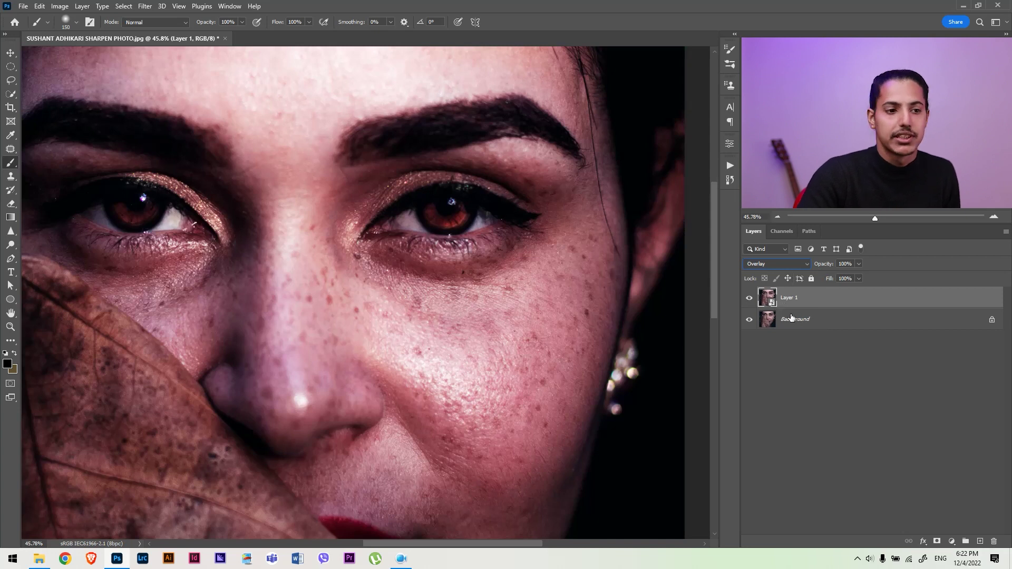
Apply a High Pass smart filter with a 5.0-pixel radius to Layer 1.
click(148, 9)
mouse_move(190, 231)
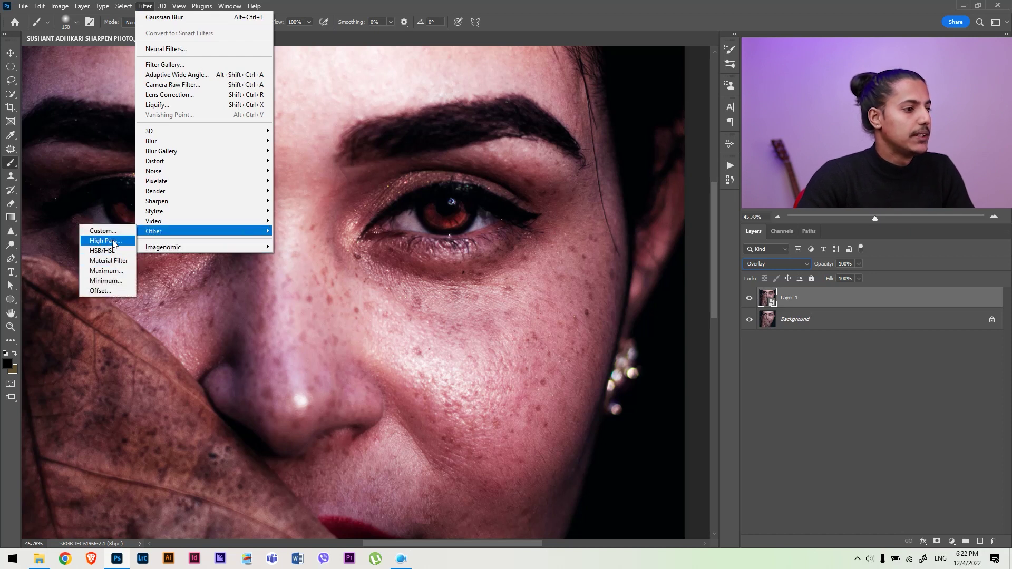
click(106, 241)
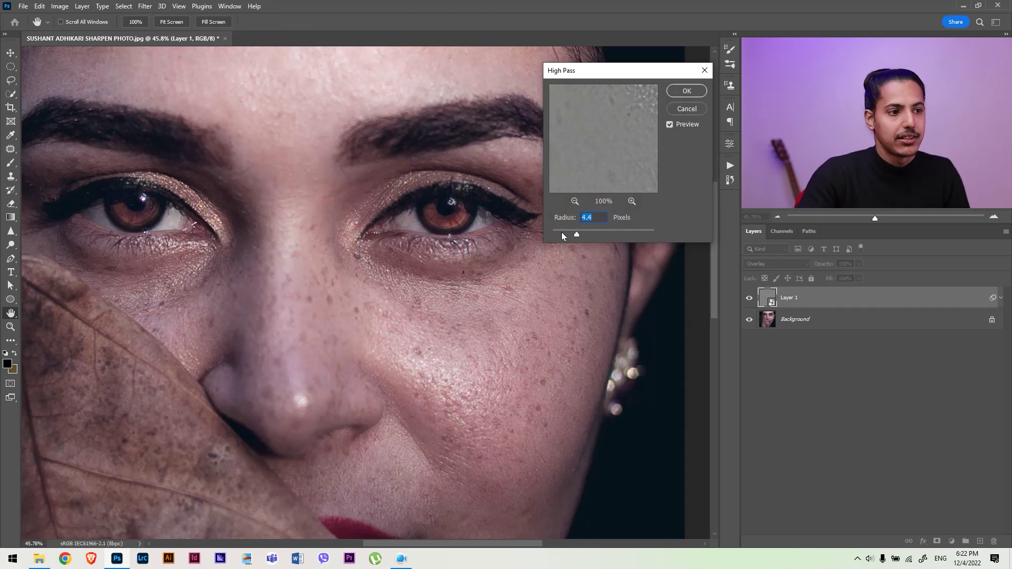
mouse_move(576, 234)
mouse_down()
mouse_move(537, 238)
mouse_move(560, 233)
mouse_up()
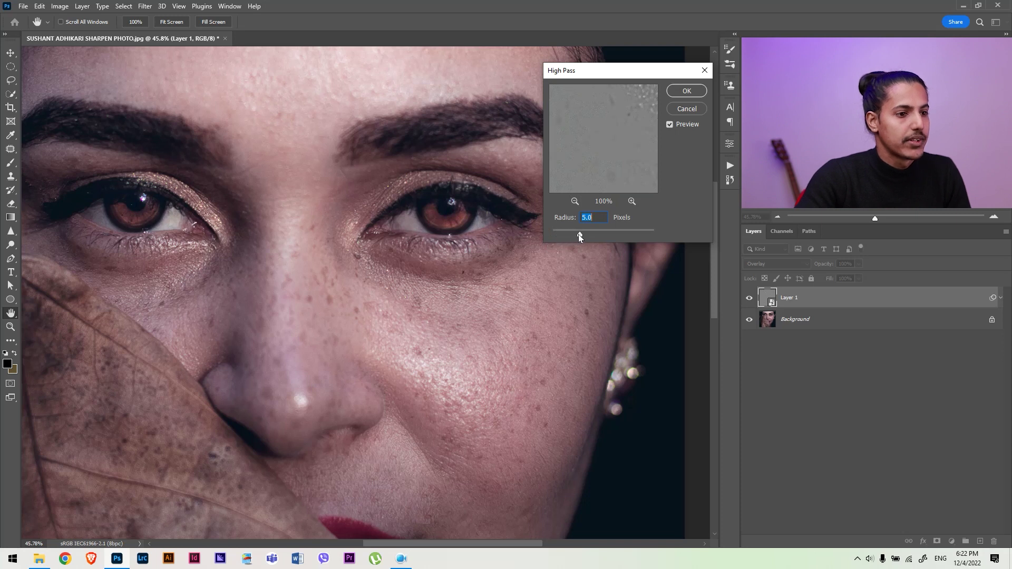
click(685, 92)
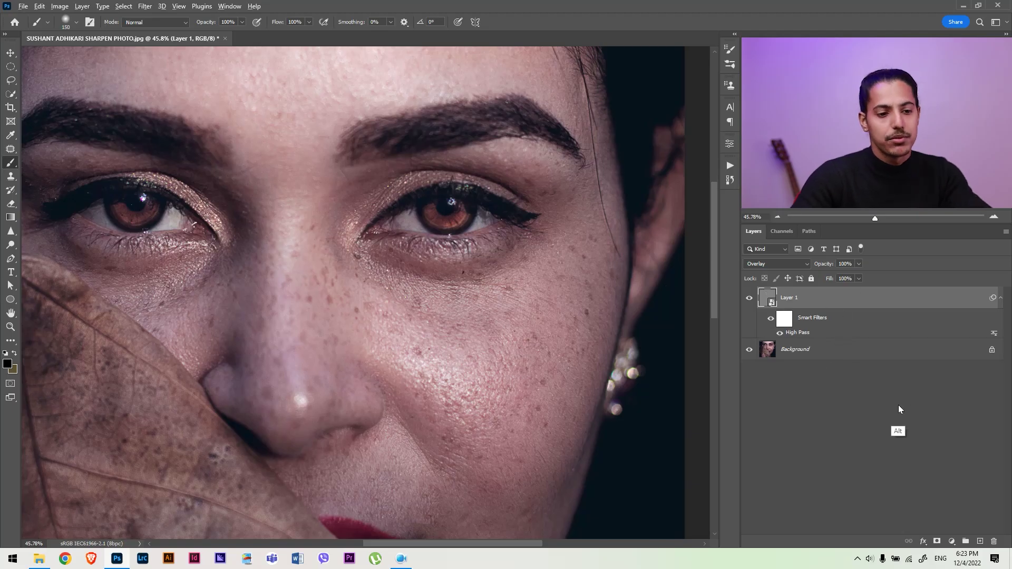
Give Layer 1 a hide-all mask, paint sharpening over both eyes, and toggle visibility to compare.
alt+click(937, 542)
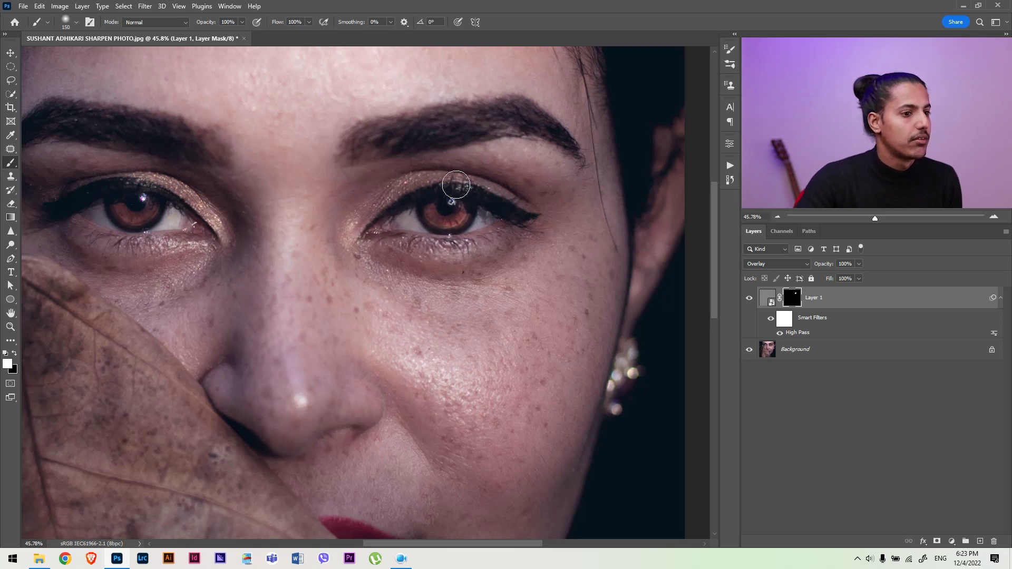
drag(515, 218, 440, 162)
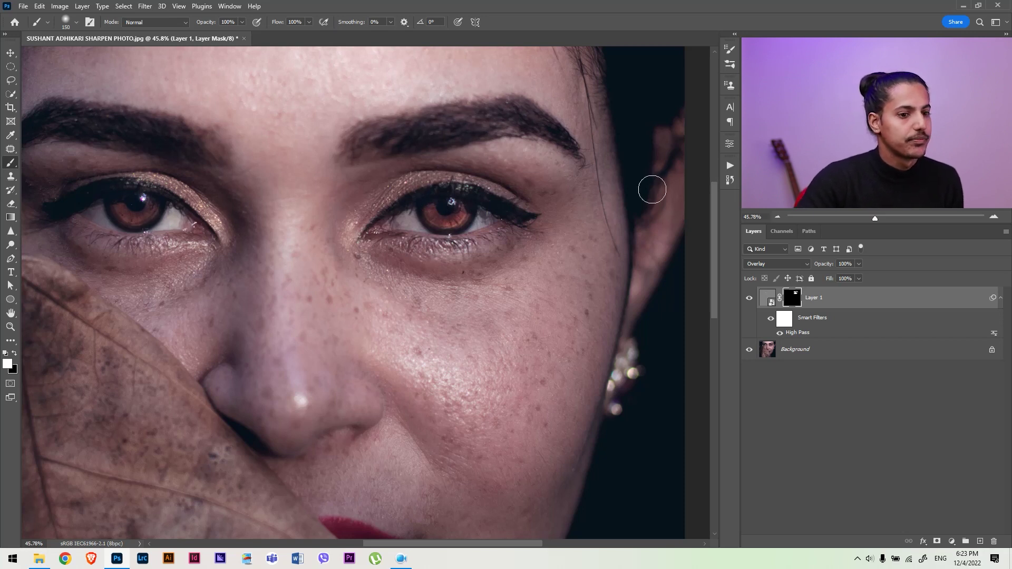
click(748, 299)
click(750, 299)
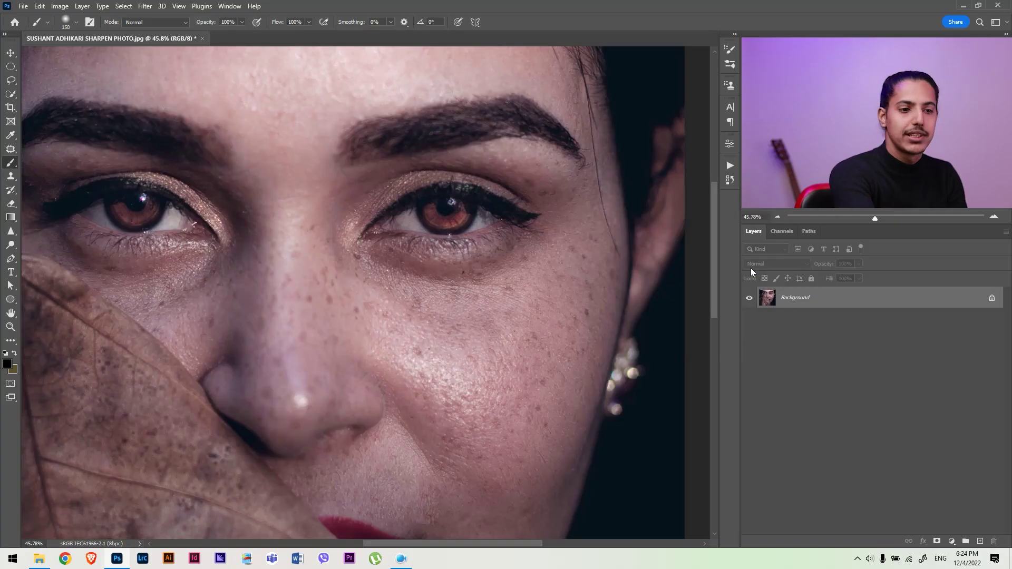
Duplicate the portrait, invert the top copy, and blend it in Vivid Light.
key(ctrl+j)
key(ctrl+j)
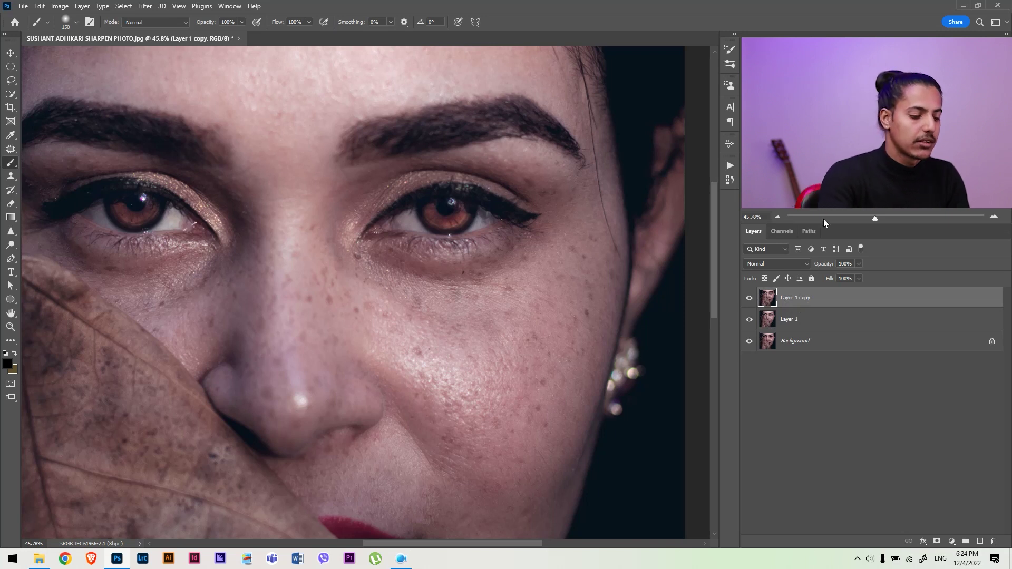
key(ctrl+i)
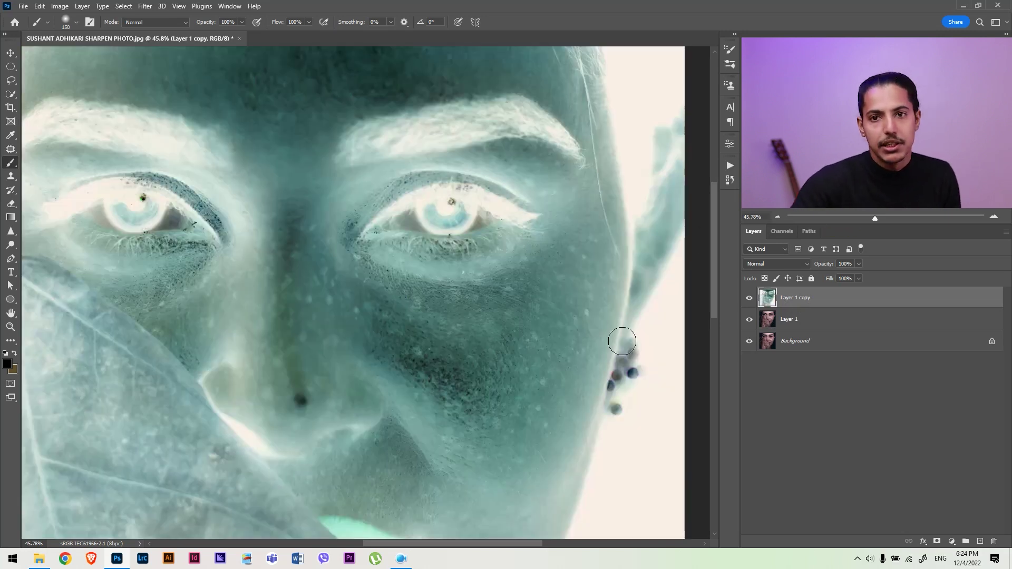
click(805, 264)
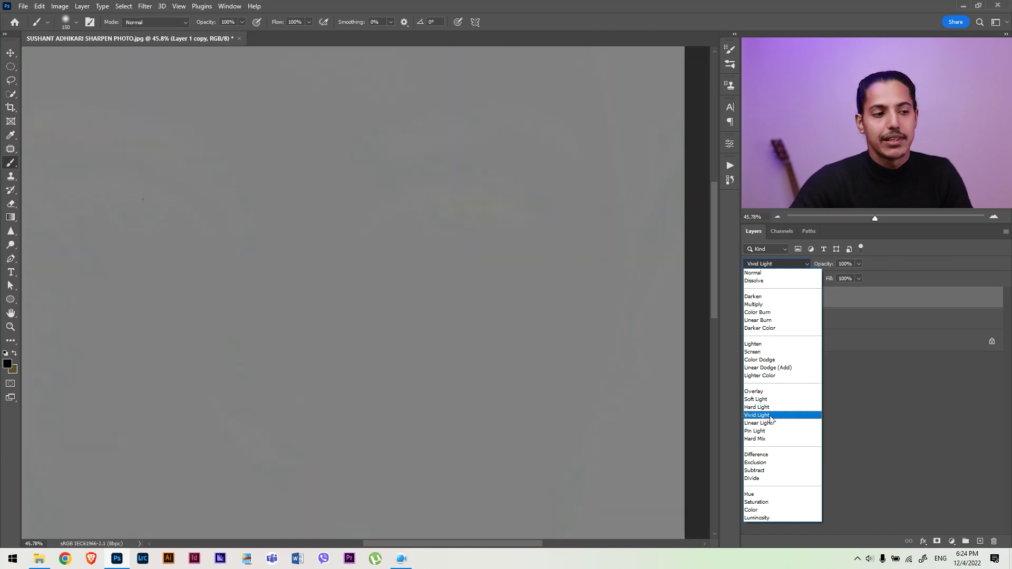
click(770, 417)
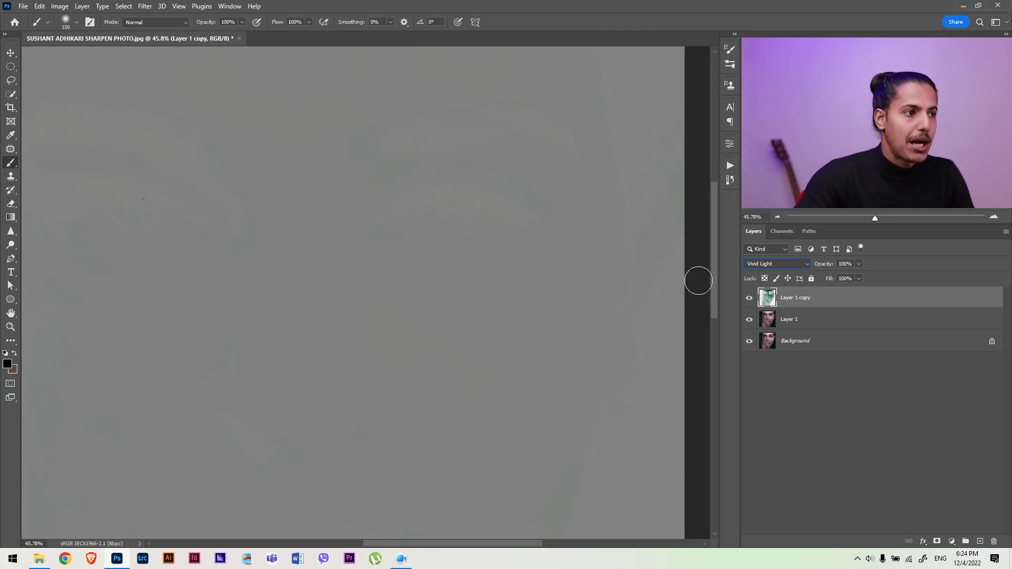
Apply a 3.4-pixel Gaussian Blur to the inverted Vivid Light copy.
click(142, 10)
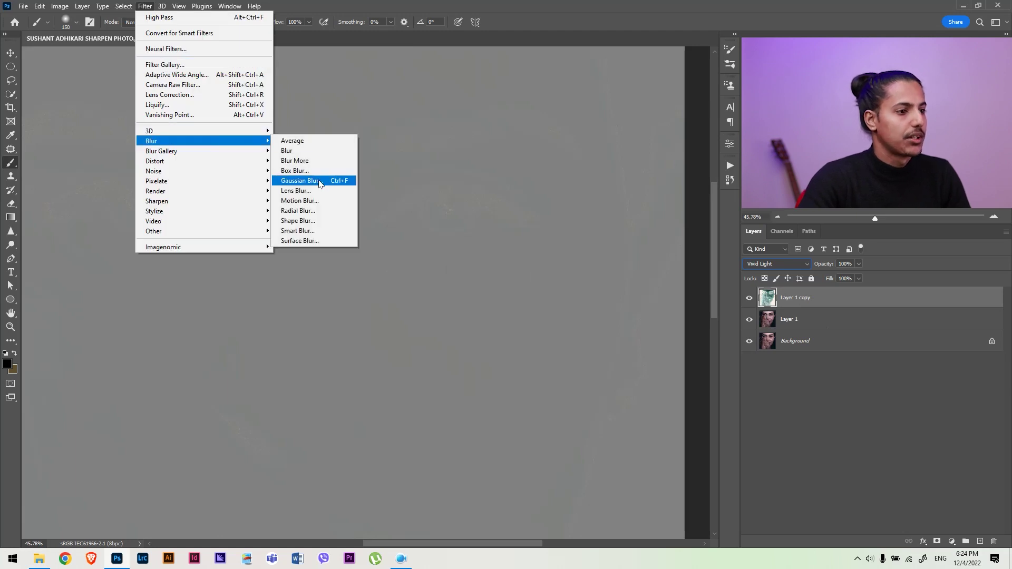
click(319, 183)
drag(684, 257, 678, 204)
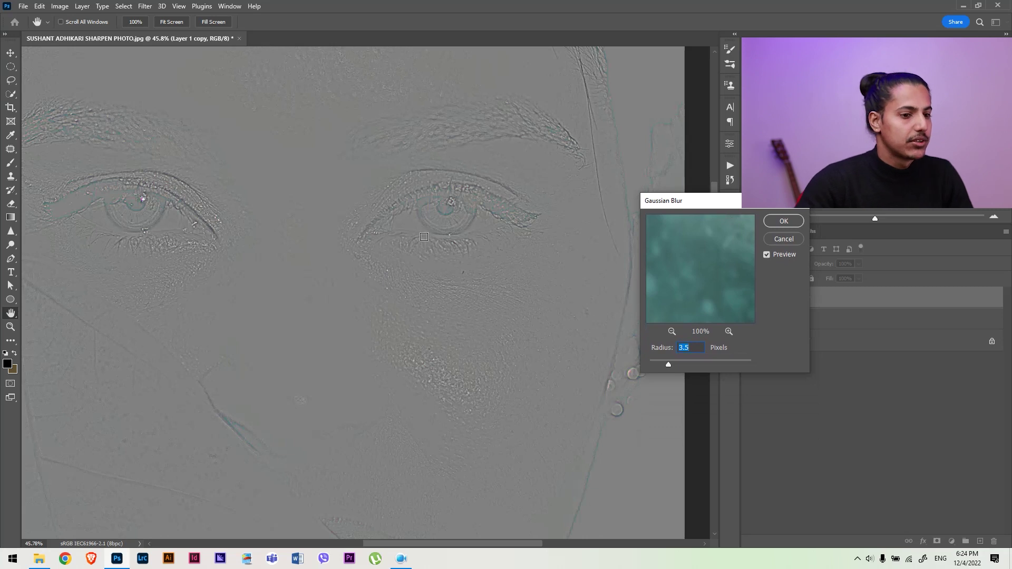
drag(647, 365, 662, 367)
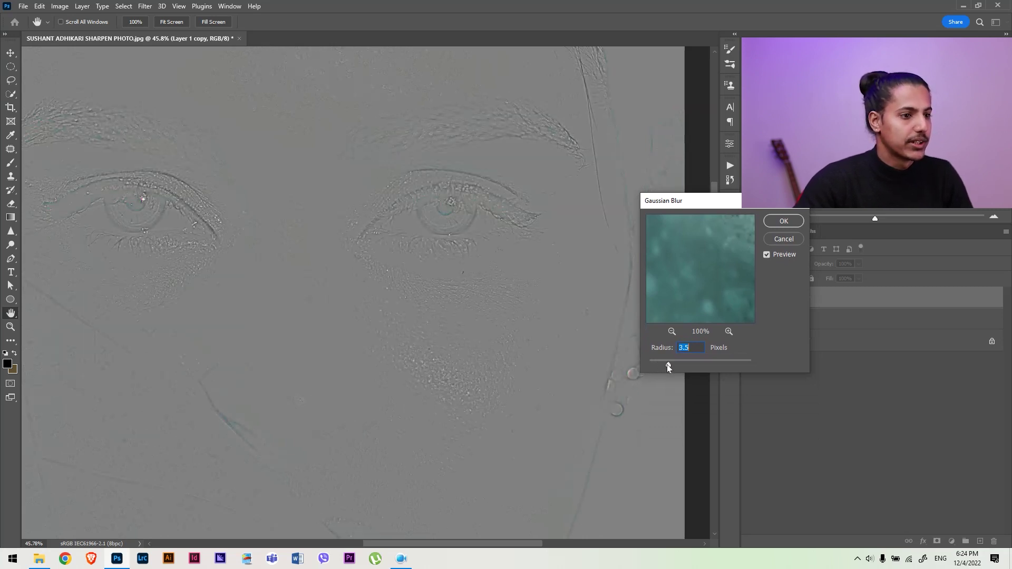
mouse_move(667, 368)
mouse_down()
mouse_move(630, 363)
mouse_move(652, 368)
mouse_up()
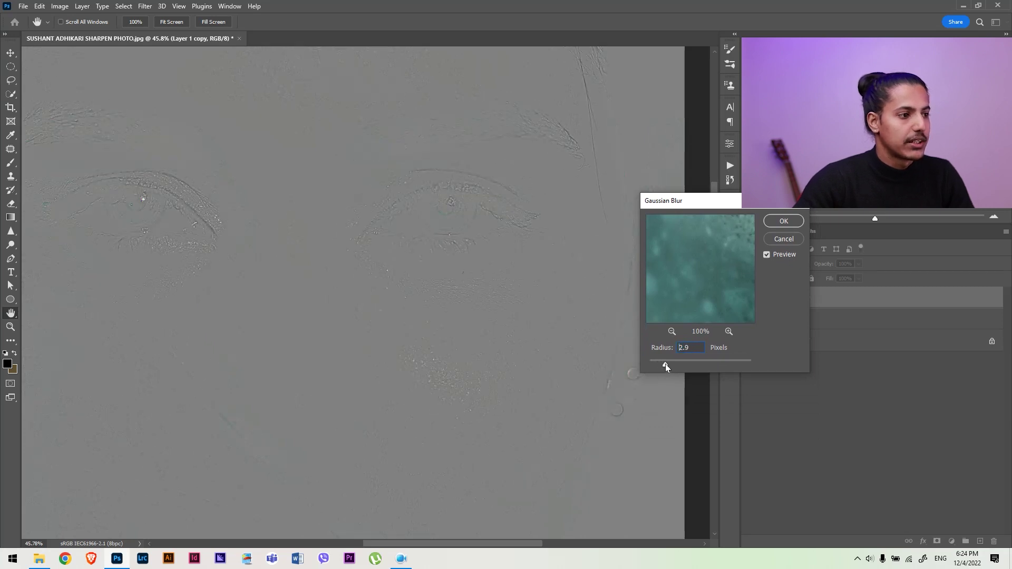
drag(665, 363, 668, 364)
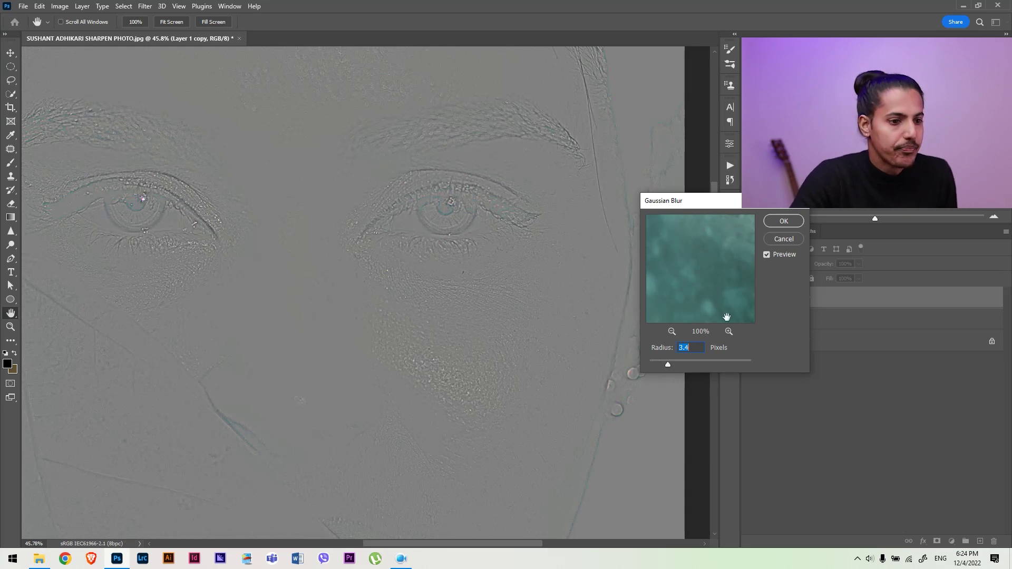
click(784, 221)
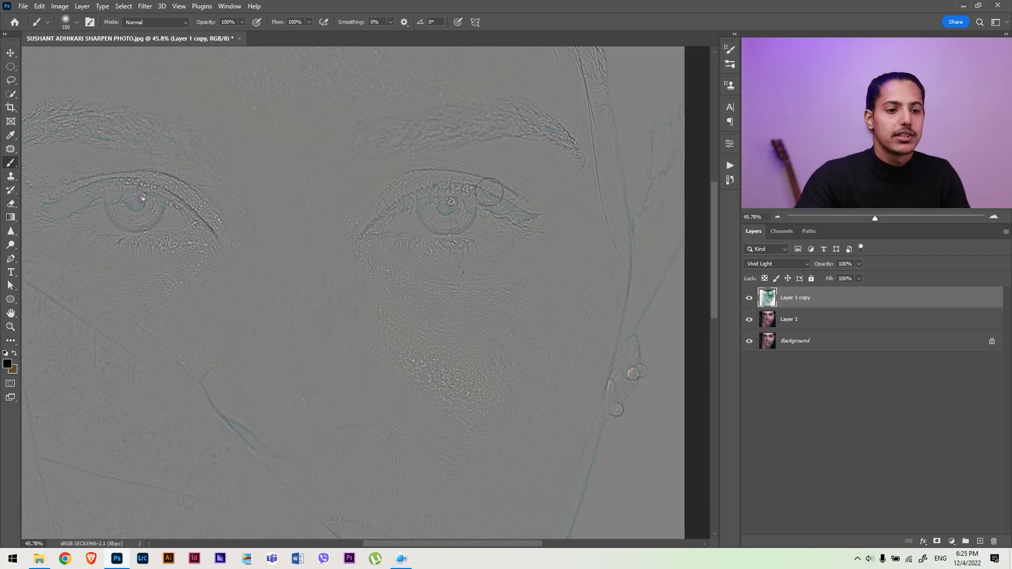
Group Layer 1 and Layer 1 copy into Group 1 and set the group to Overlay.
shift+click(892, 320)
key(ctrl+g)
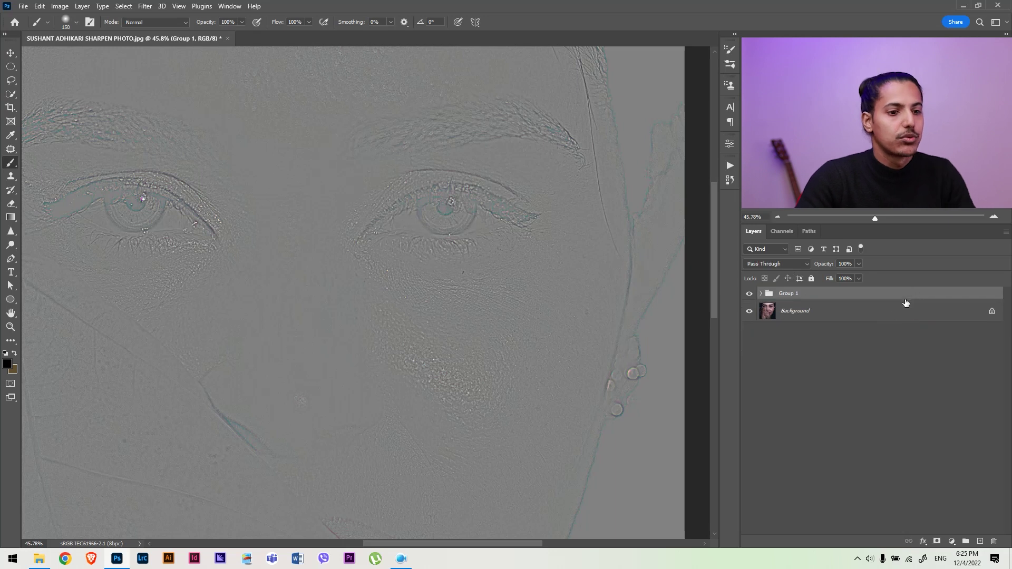
click(794, 264)
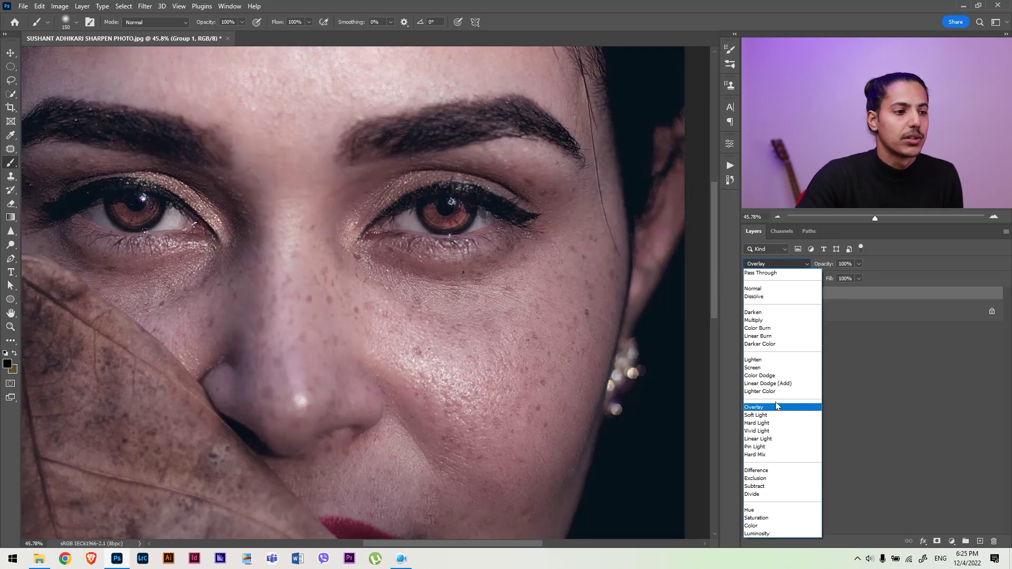
click(774, 408)
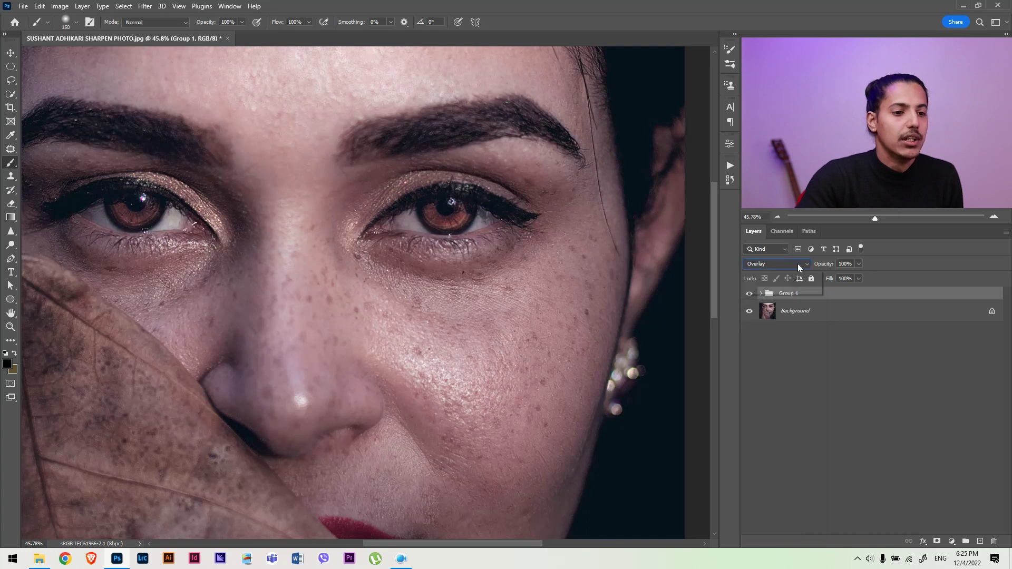
click(798, 264)
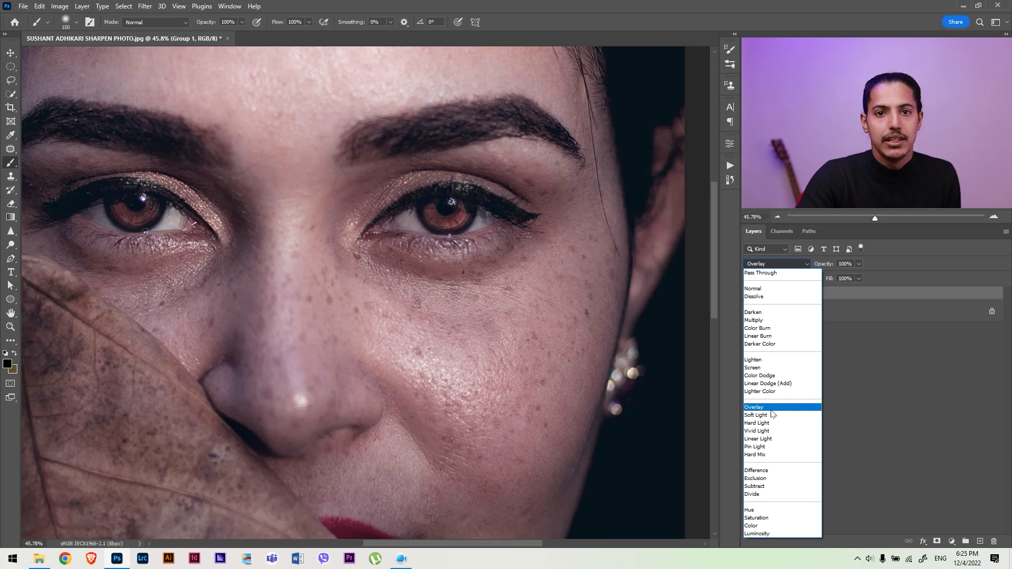
click(775, 407)
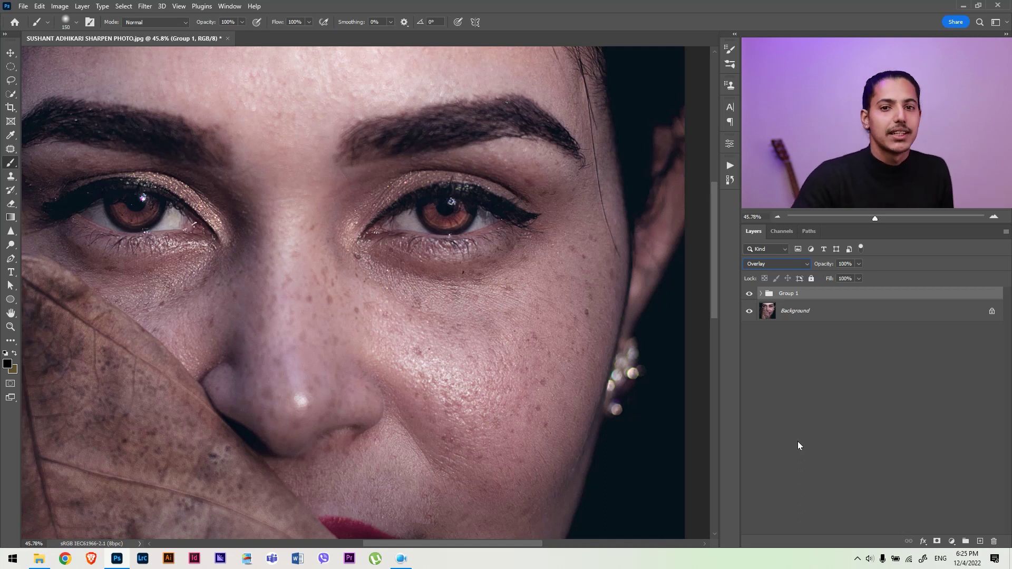
click(798, 267)
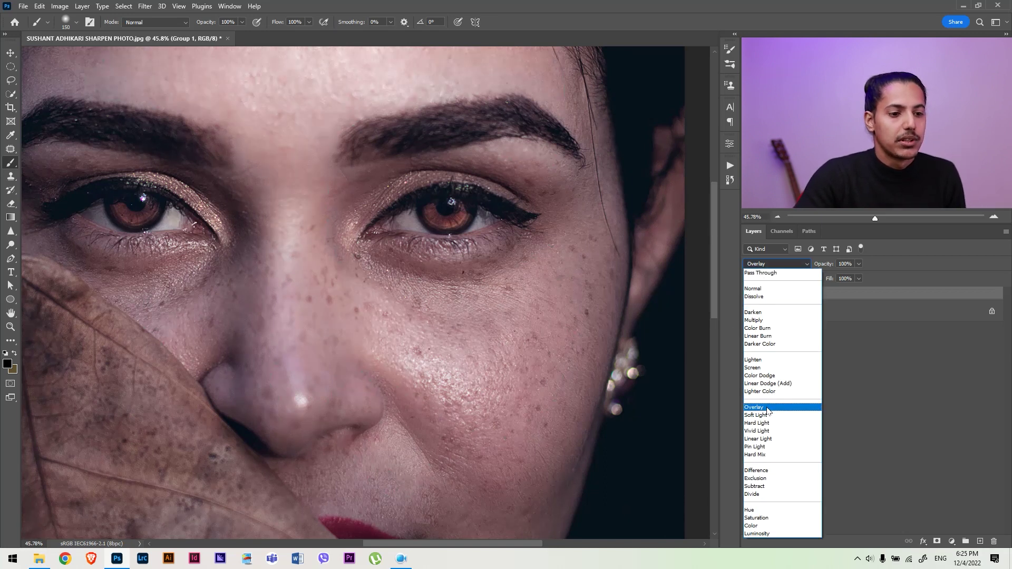
Add a hide-all mask to Group 1 and brush sharpening back along the right eye's upper lid.
click(766, 409)
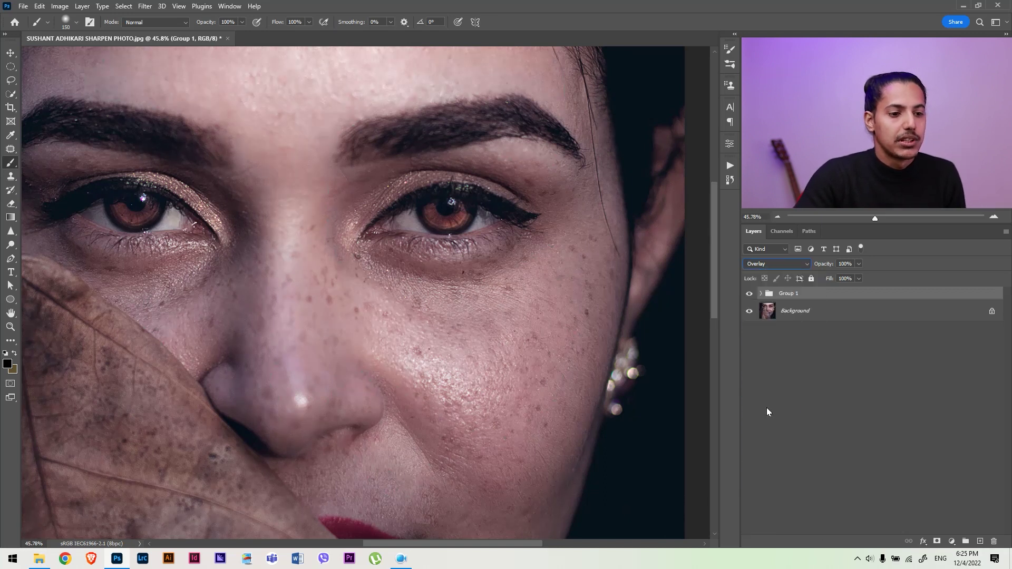
click(753, 300)
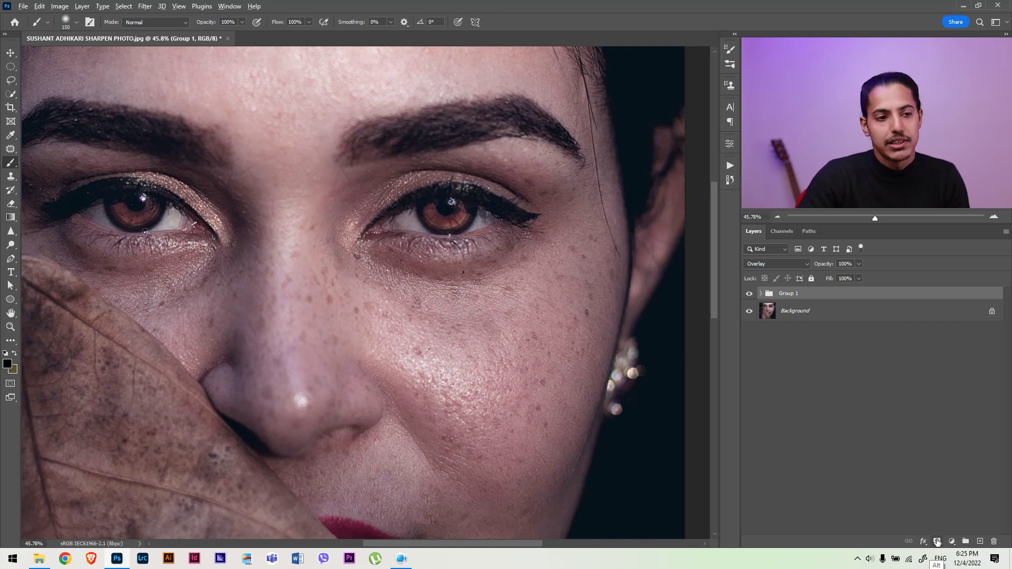
alt+click(937, 542)
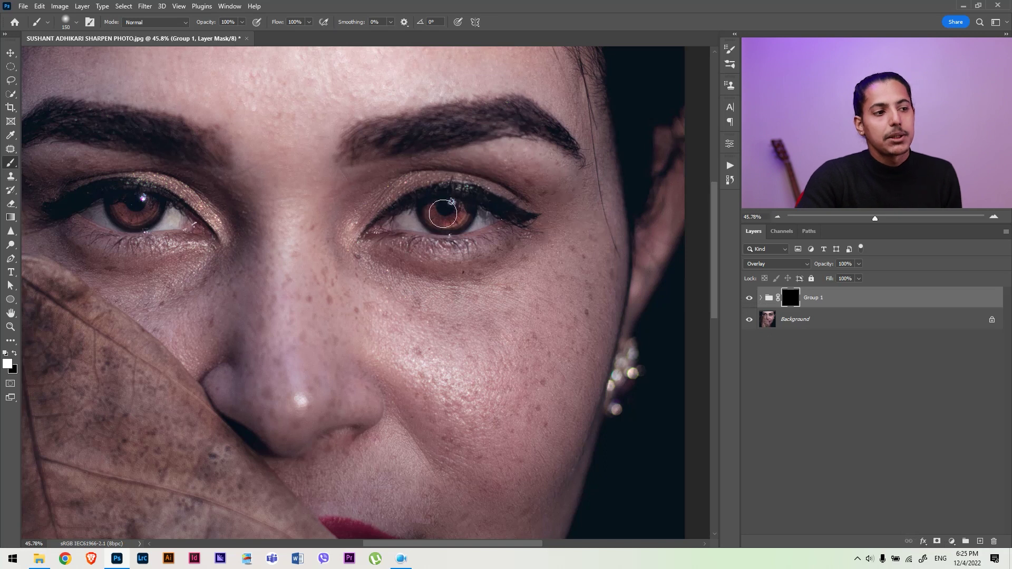
drag(380, 218, 497, 208)
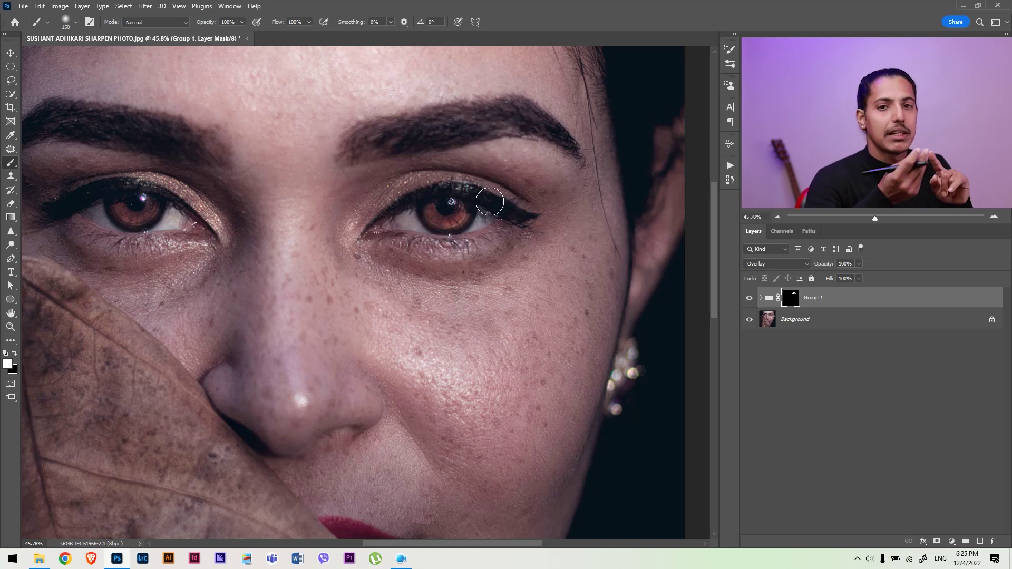
click(760, 297)
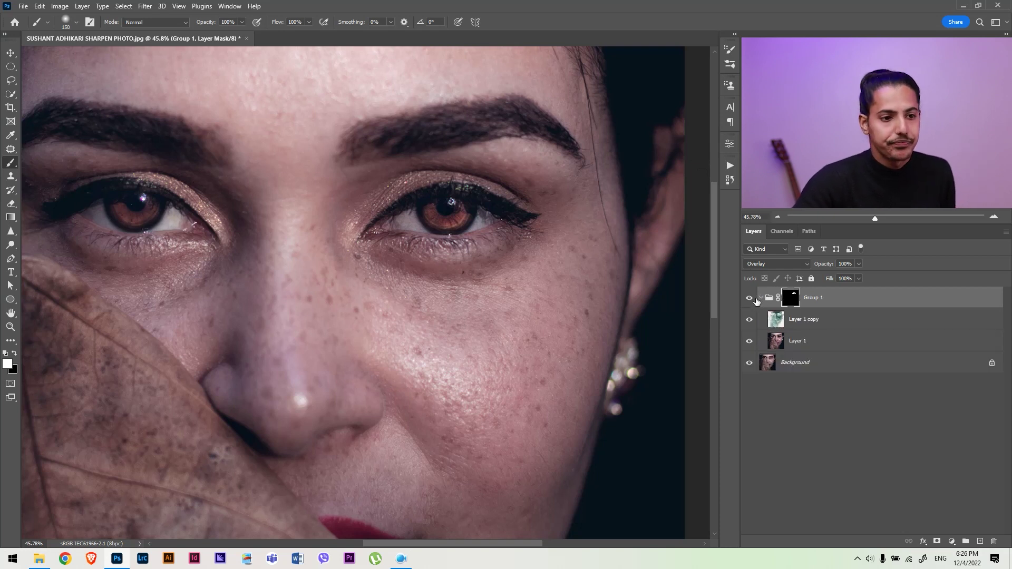
Ungroup Group 1 back into Layer 1 and Layer 1 copy.
click(812, 327)
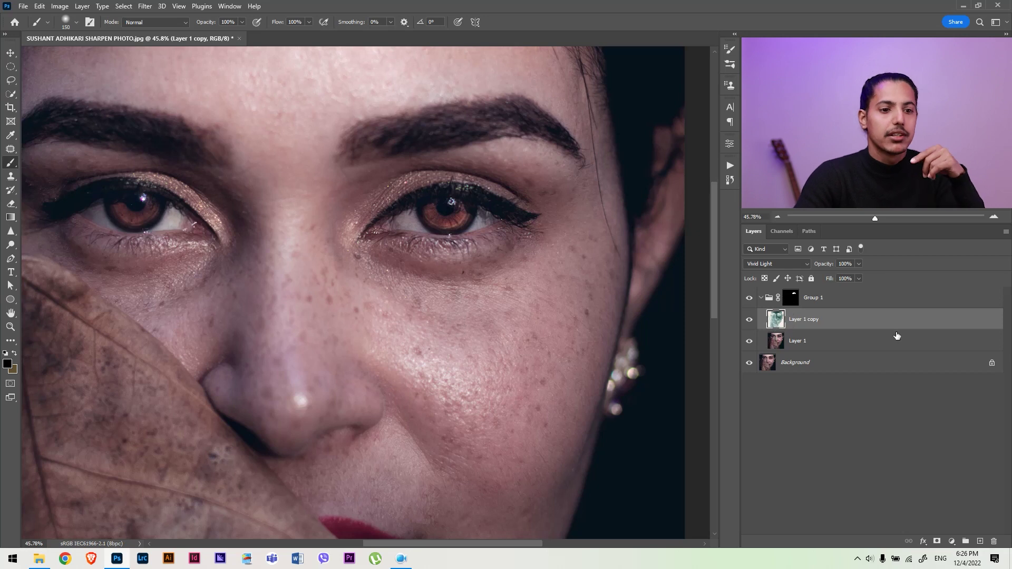
click(883, 298)
key(Delete)
key(ctrl+shift+g)
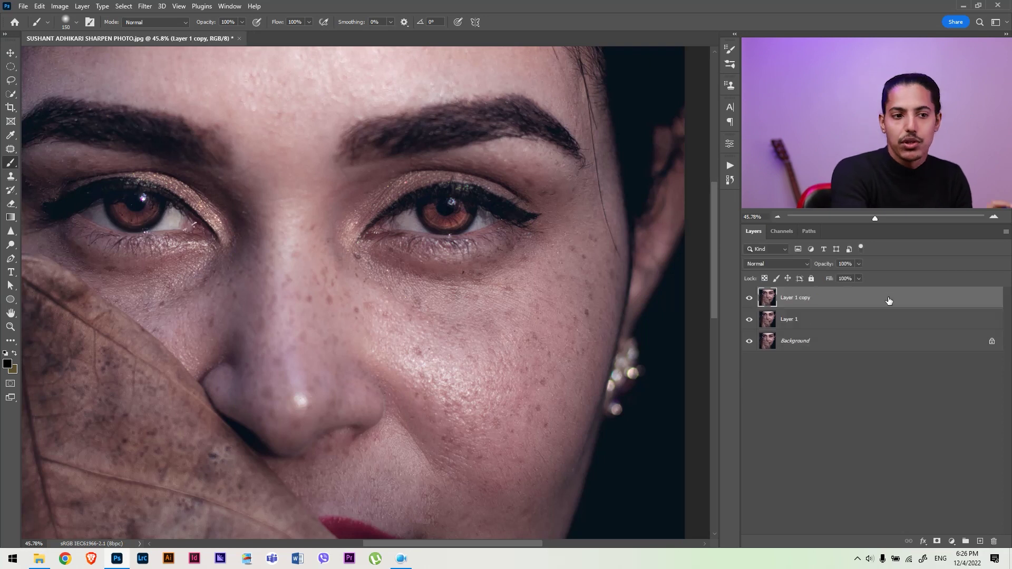
Invert Layer 1 copy and blend it in Vivid Light so the canvas turns flat grey.
click(793, 265)
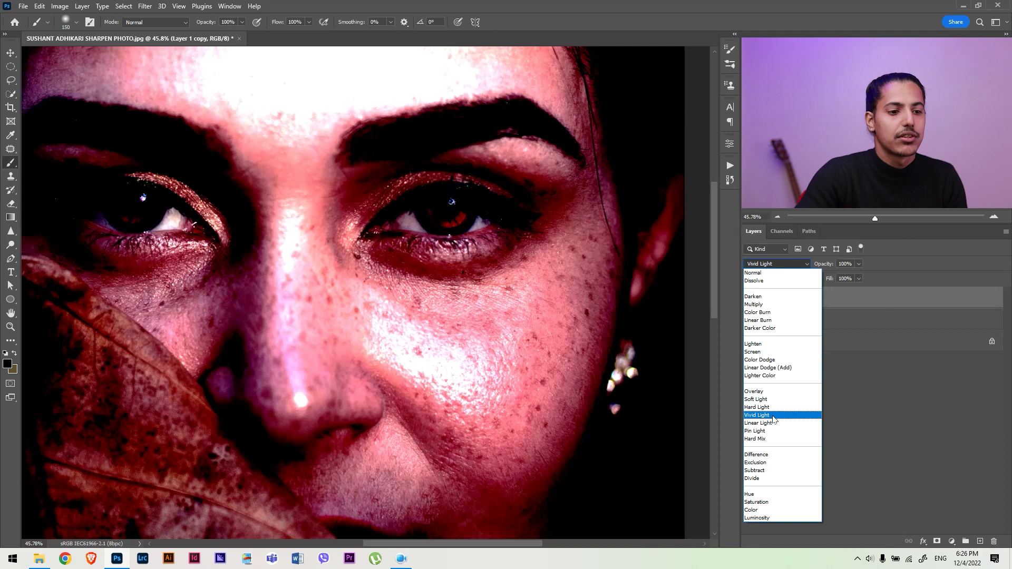
key(Escape)
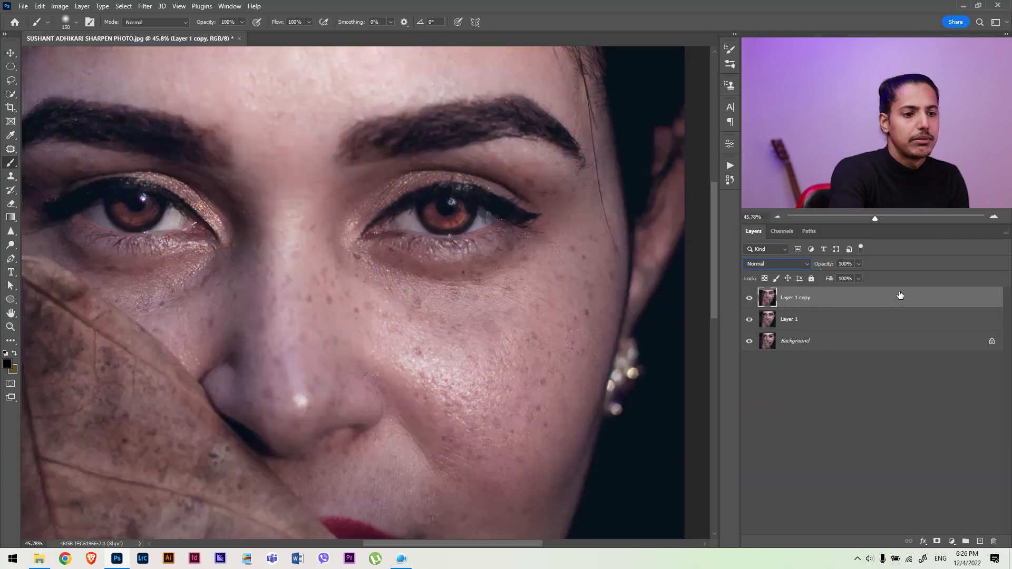
key(ctrl+i)
click(795, 266)
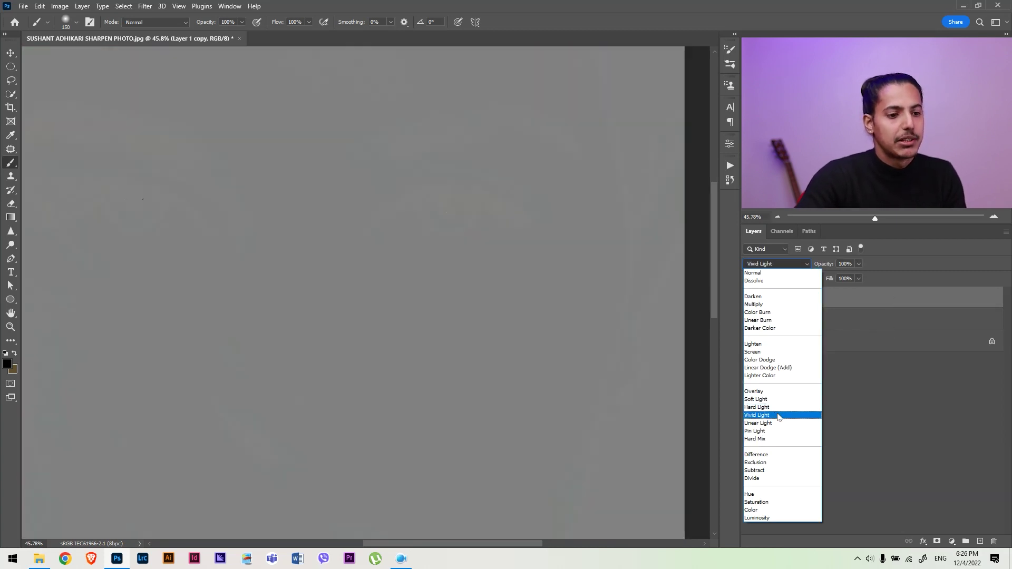
click(777, 415)
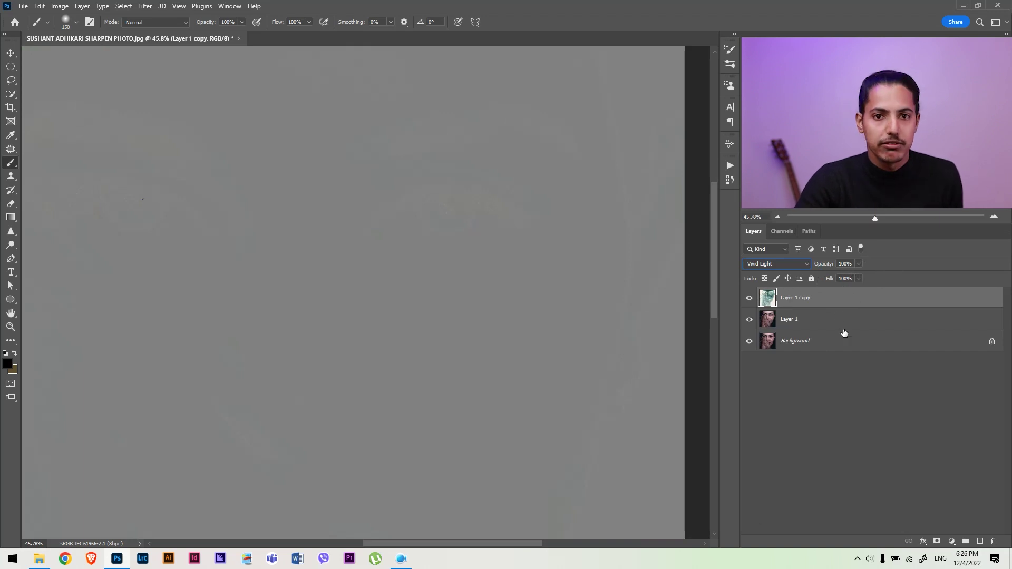
Convert Layer 1 copy into a smart object.
right_click(944, 297)
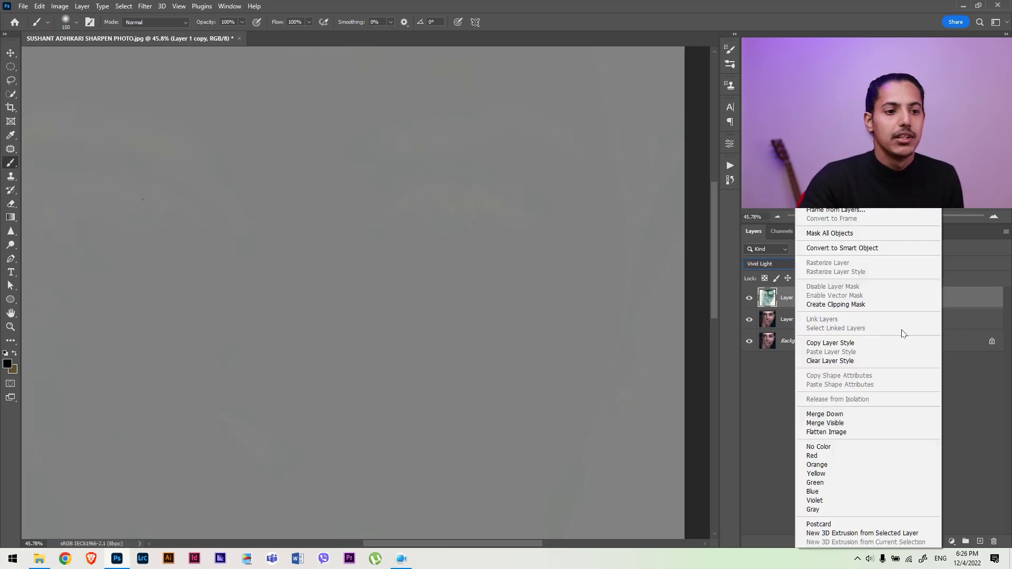
click(879, 250)
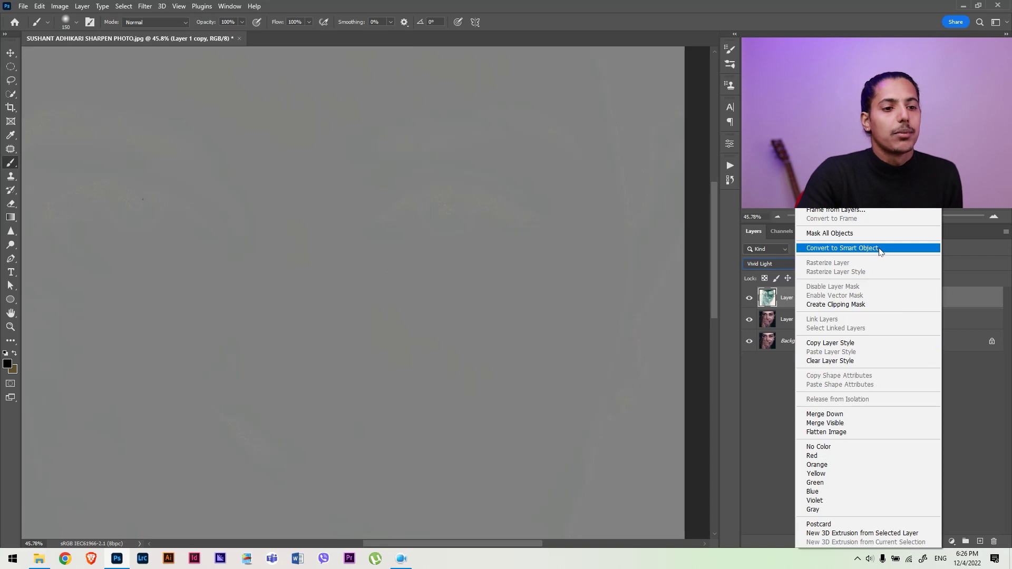
click(878, 249)
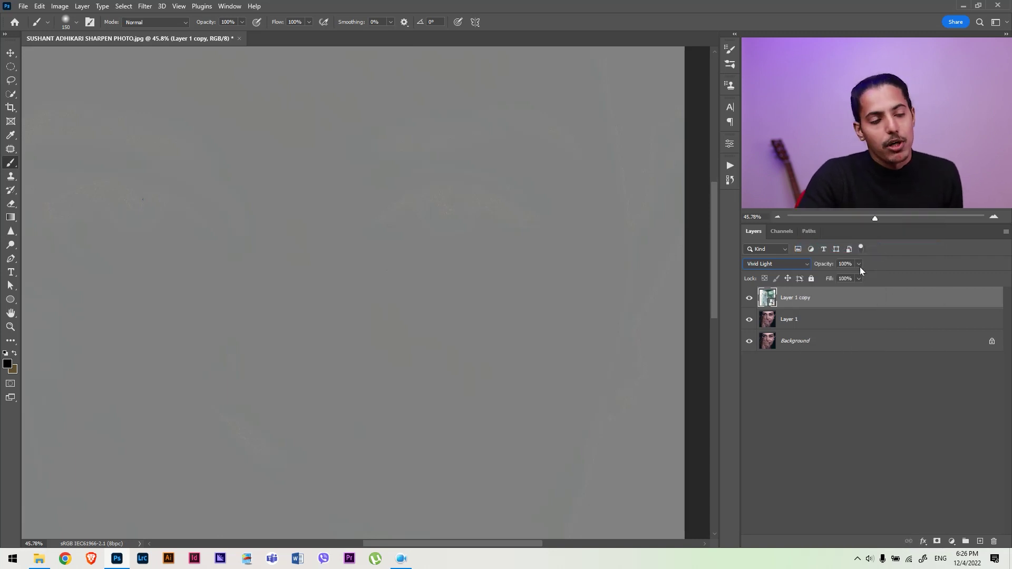
Group Layer 1 and Layer 1 copy into Group 1 set to Overlay, with the copy selected.
shift+click(829, 325)
key(ctrl+g)
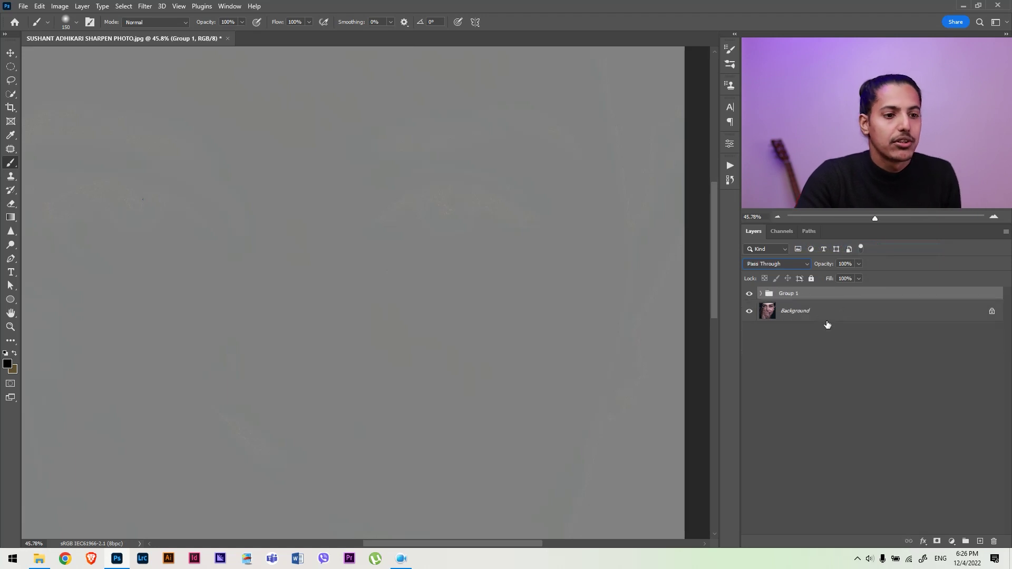
click(802, 266)
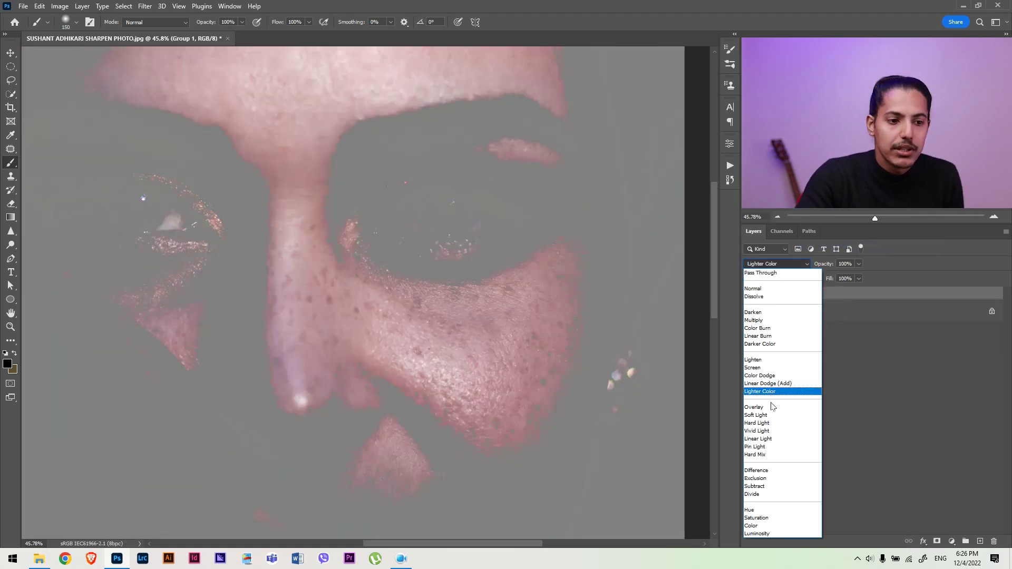
click(769, 410)
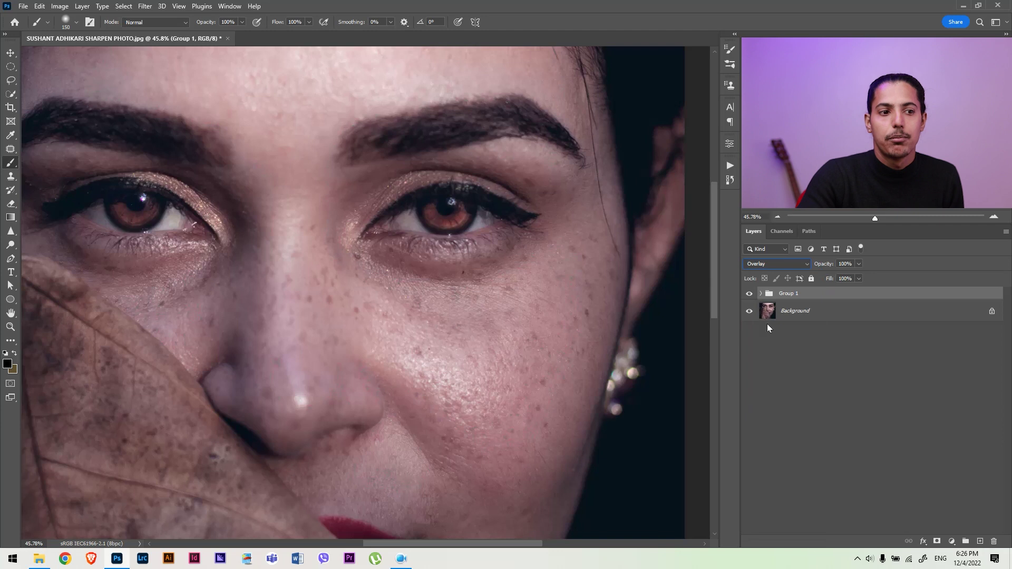
click(761, 294)
click(828, 314)
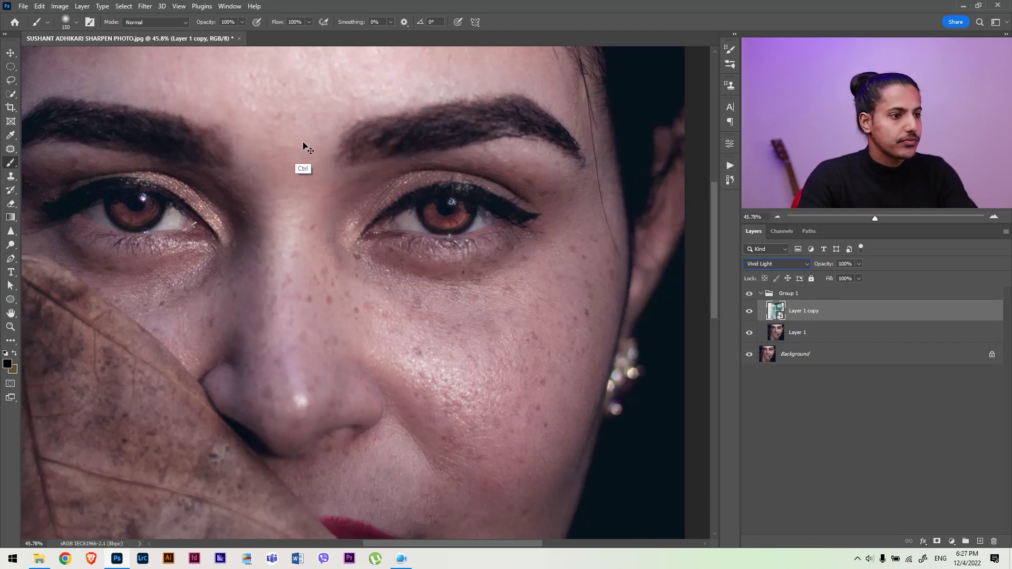
Add a Gaussian Blur smart filter to Layer 1 copy, adjusted to a 2.9-pixel radius.
key(ctrl+alt+f)
mouse_move(737, 201)
mouse_down()
mouse_move(645, 139)
mouse_move(622, 140)
mouse_up()
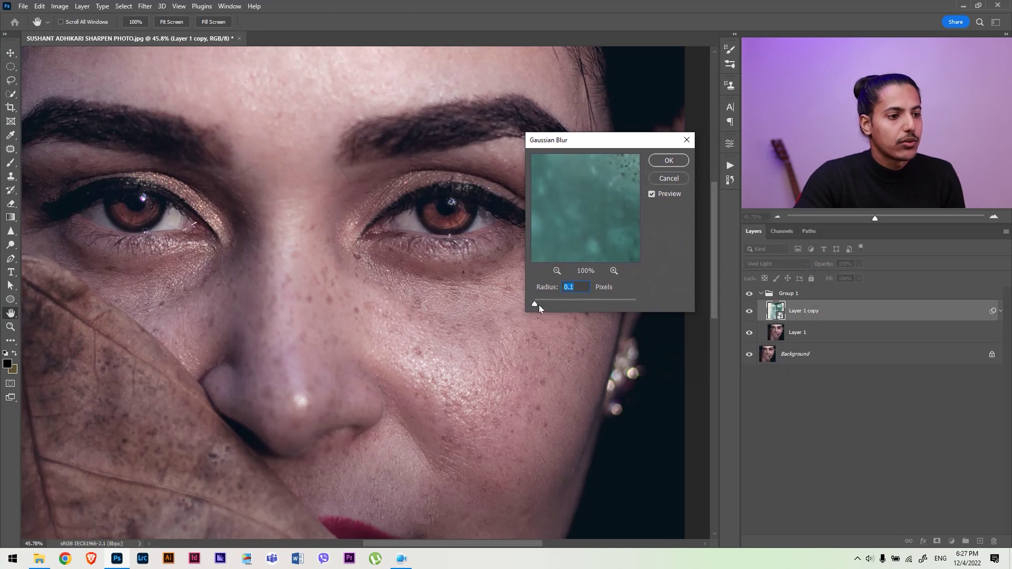
drag(545, 305, 568, 305)
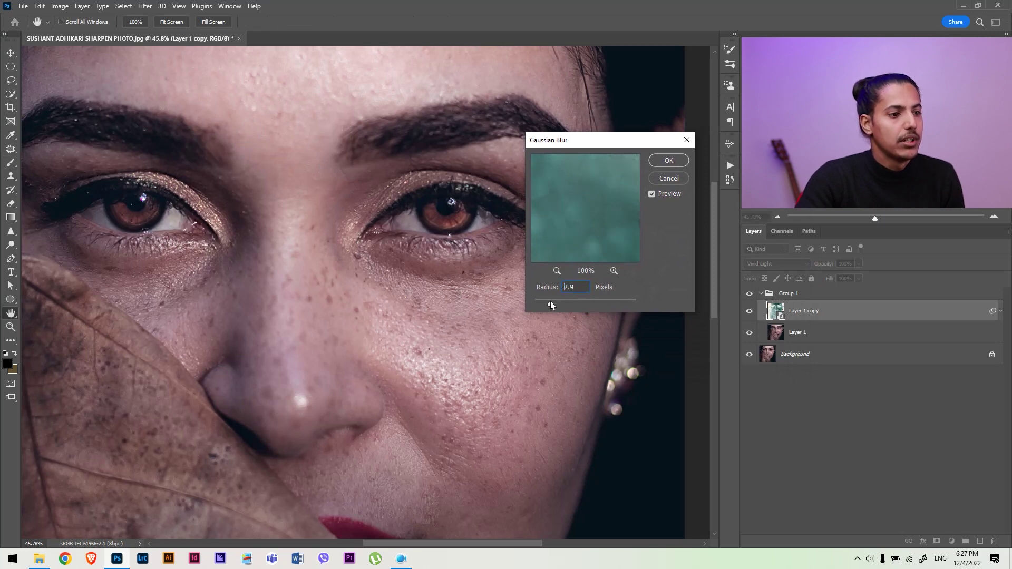
click(667, 161)
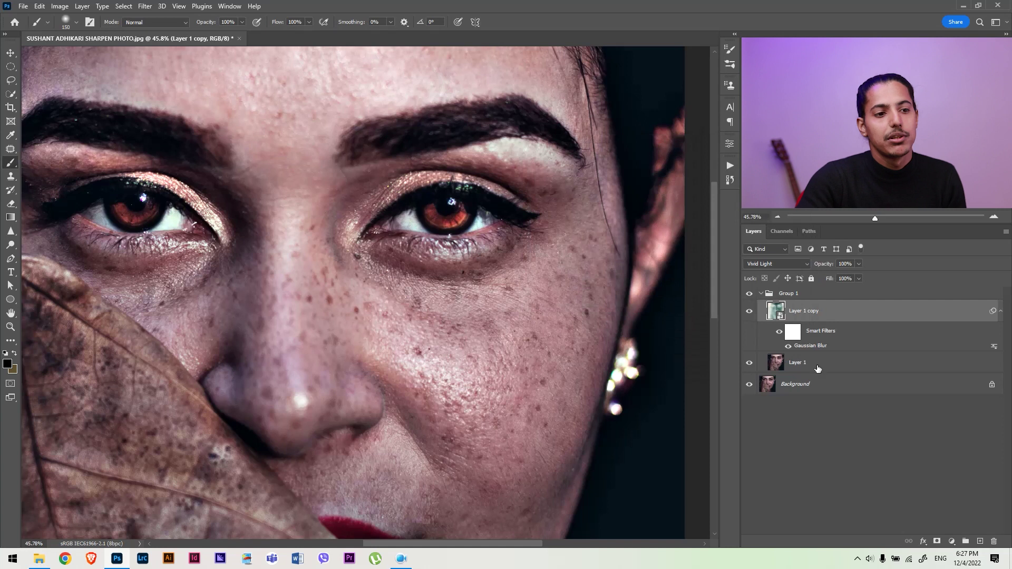
double_click(813, 346)
drag(567, 304, 556, 304)
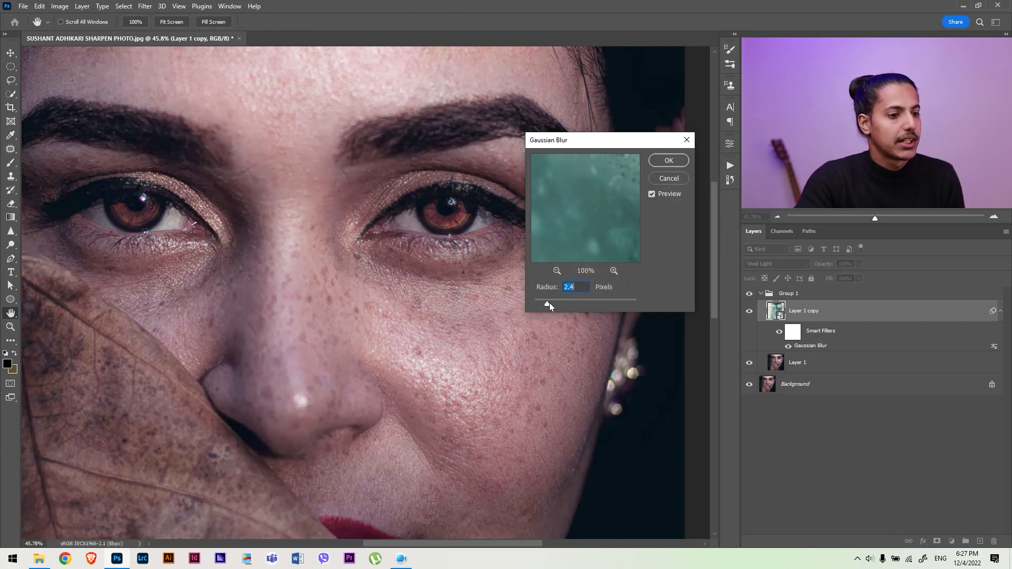
click(669, 160)
click(804, 295)
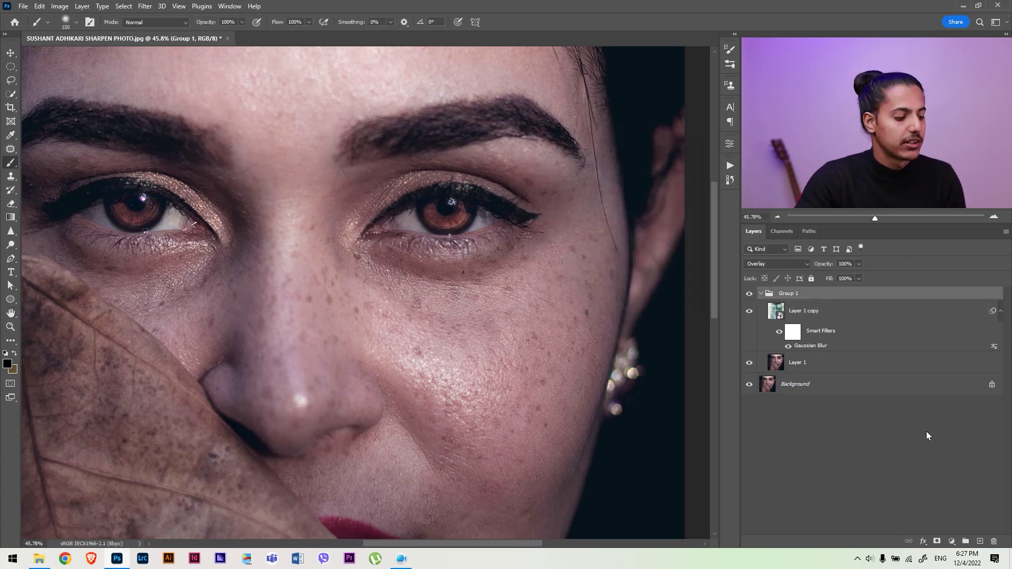
Give Group 1 a hide-all mask and paint sharpening back over the right eye and eyebrow.
alt+click(936, 542)
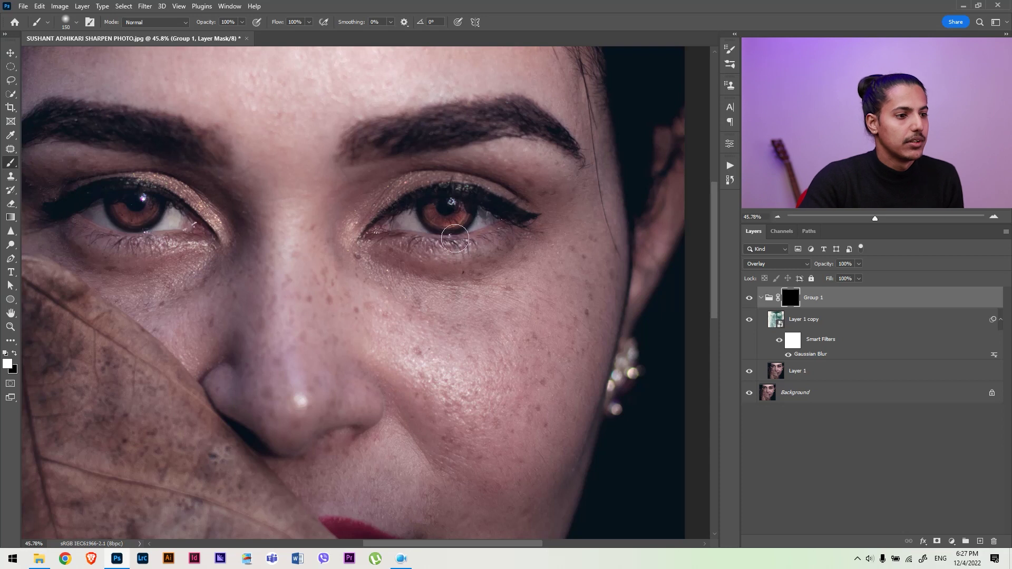
mouse_move(410, 191)
mouse_down()
mouse_move(401, 193)
mouse_move(517, 161)
mouse_up()
mouse_move(431, 138)
mouse_down()
mouse_move(459, 117)
mouse_move(386, 138)
mouse_move(546, 127)
mouse_up()
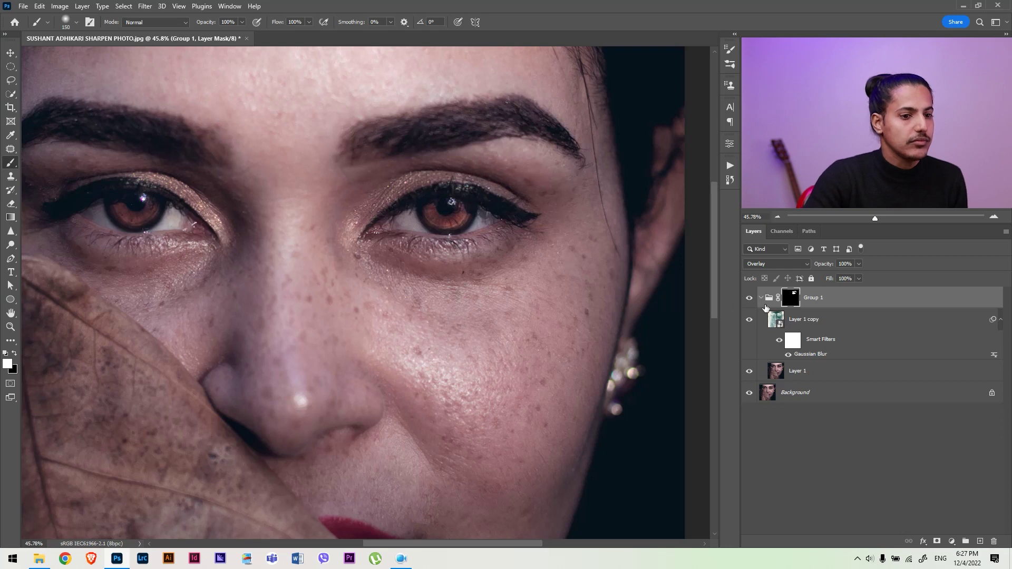
click(749, 299)
click(748, 299)
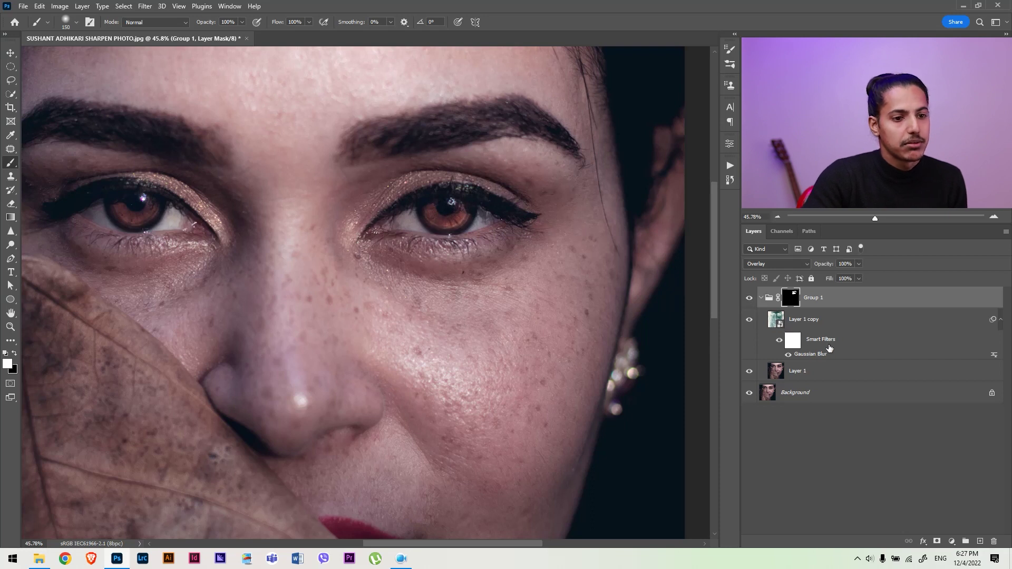
Set Layer 1 copy's Gaussian Blur to 4 pixels and lower Group 1's opacity to 81%.
double_click(810, 355)
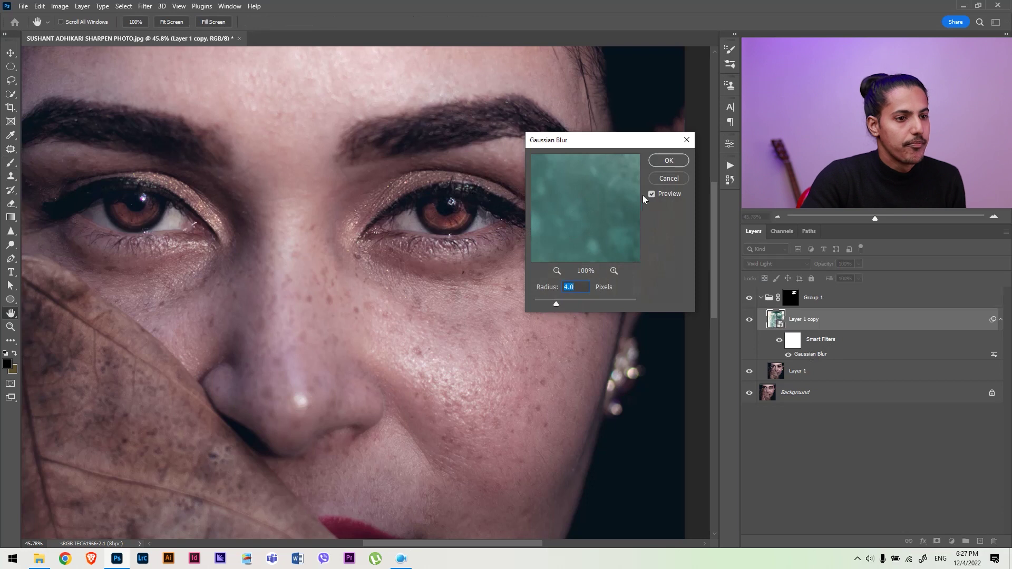
click(668, 160)
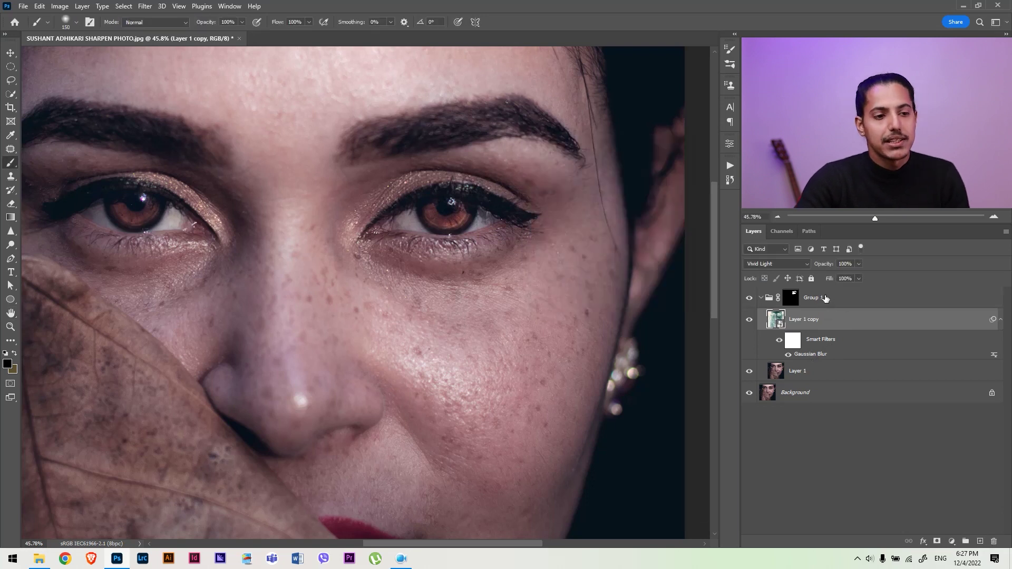
click(825, 299)
key(x)
click(797, 339)
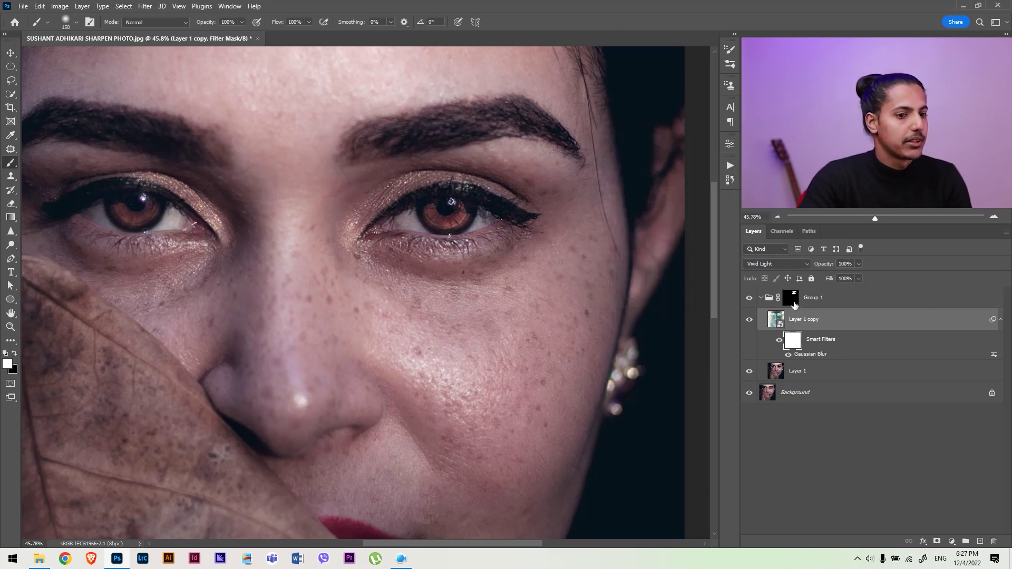
click(818, 304)
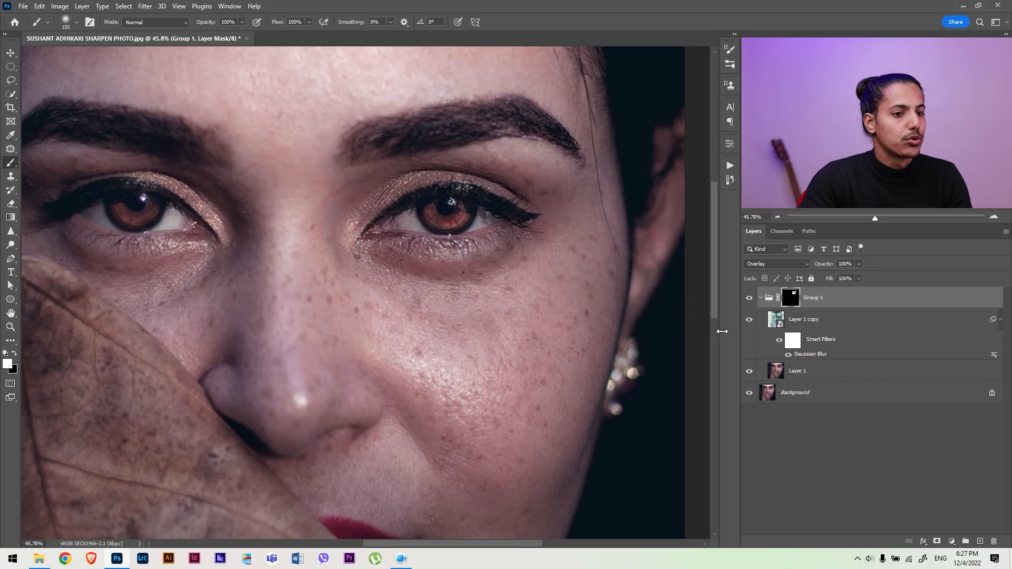
drag(824, 268, 820, 266)
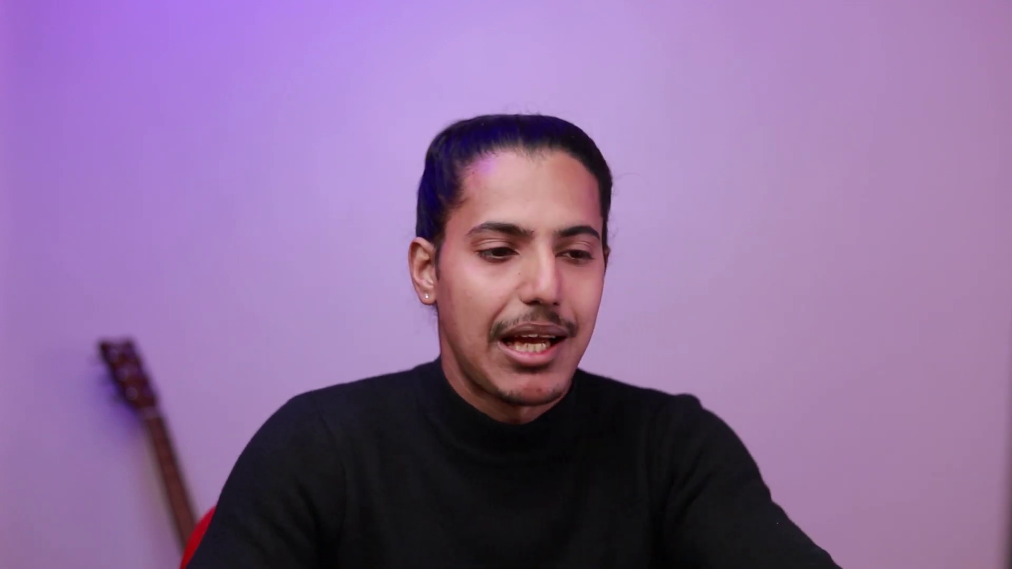
Duplicate the Background into Layer 1 with Ctrl+J.
key(ctrl+j)
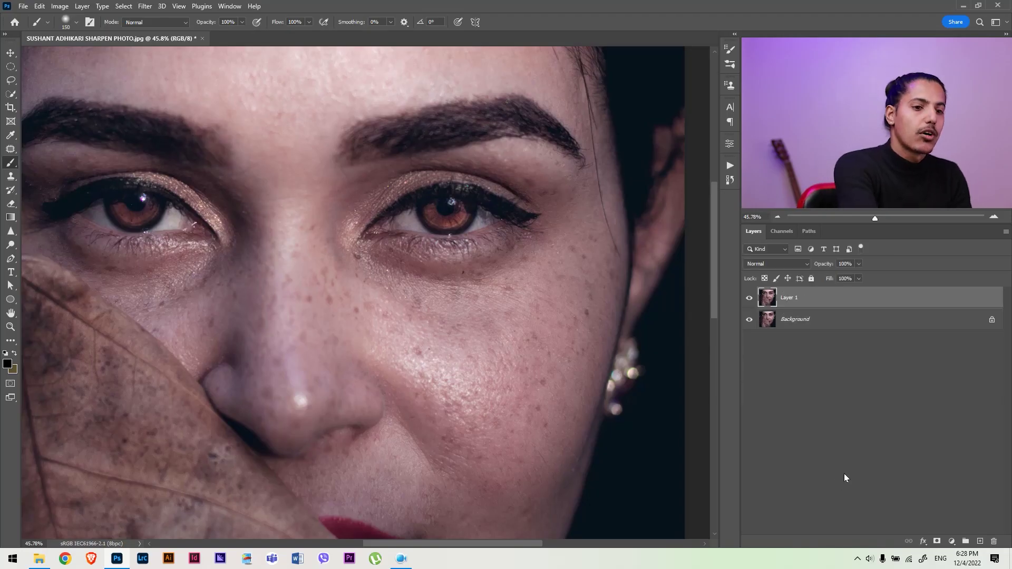
Duplicate Layer 1 into a hidden Layer 1 copy and select Layer 1 beneath it.
key(ctrl+j)
click(748, 298)
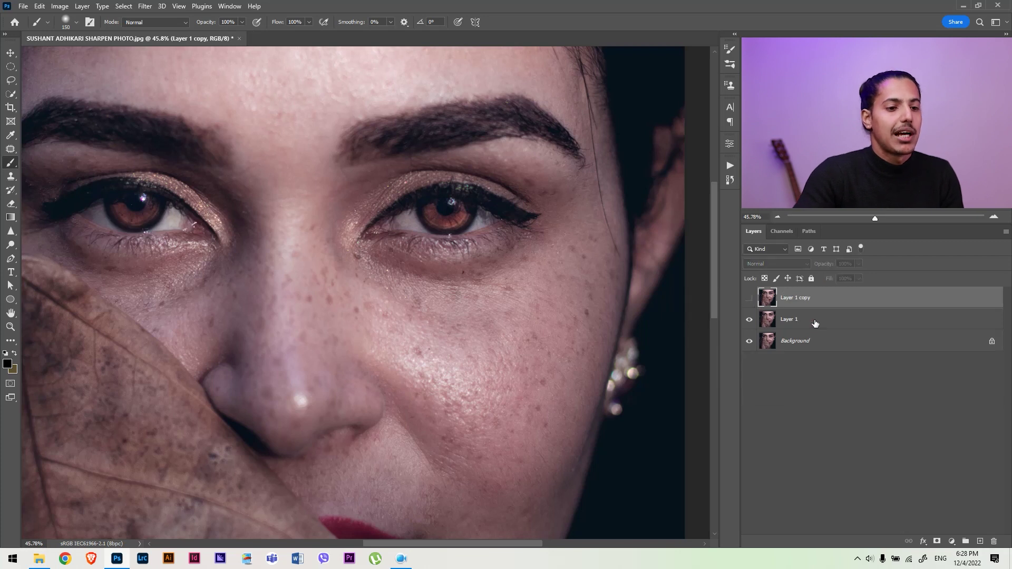
click(790, 319)
drag(429, 280, 627, 323)
Blur Layer 1 with a 4.9-pixel Gaussian Blur.
key(ctrl+alt+f)
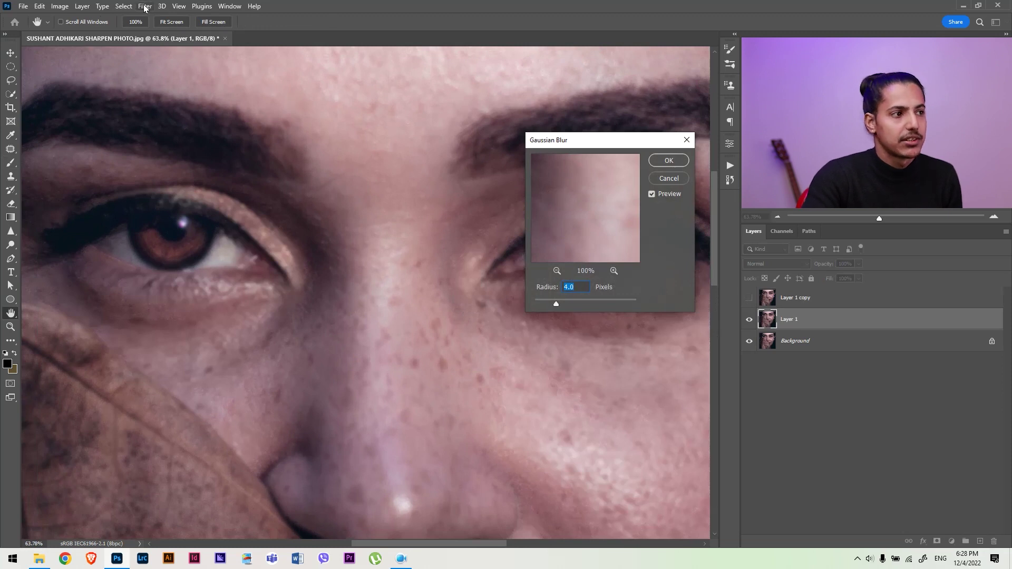
drag(616, 136, 558, 124)
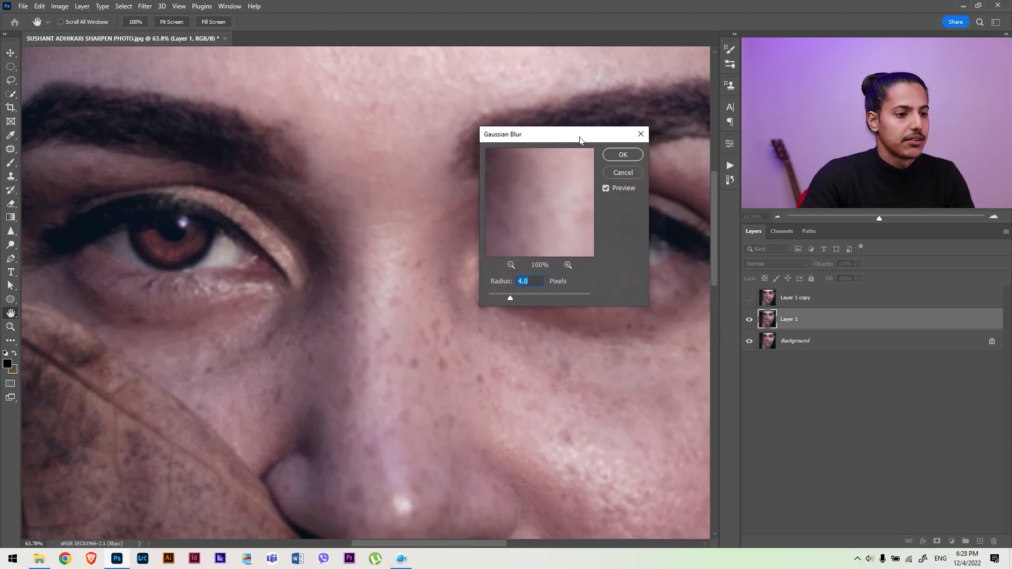
drag(494, 294, 476, 293)
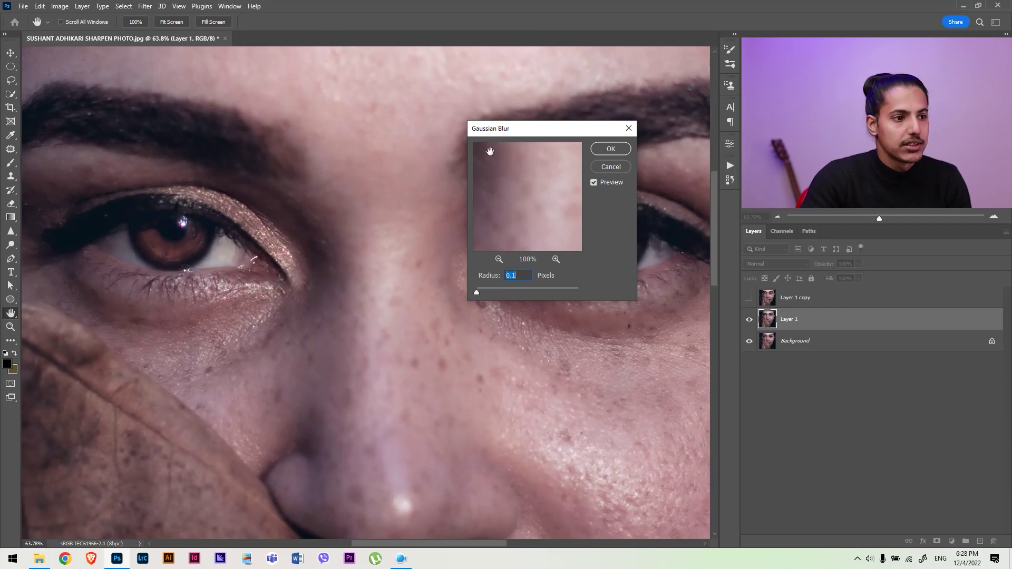
drag(506, 128, 469, 121)
drag(453, 286, 466, 284)
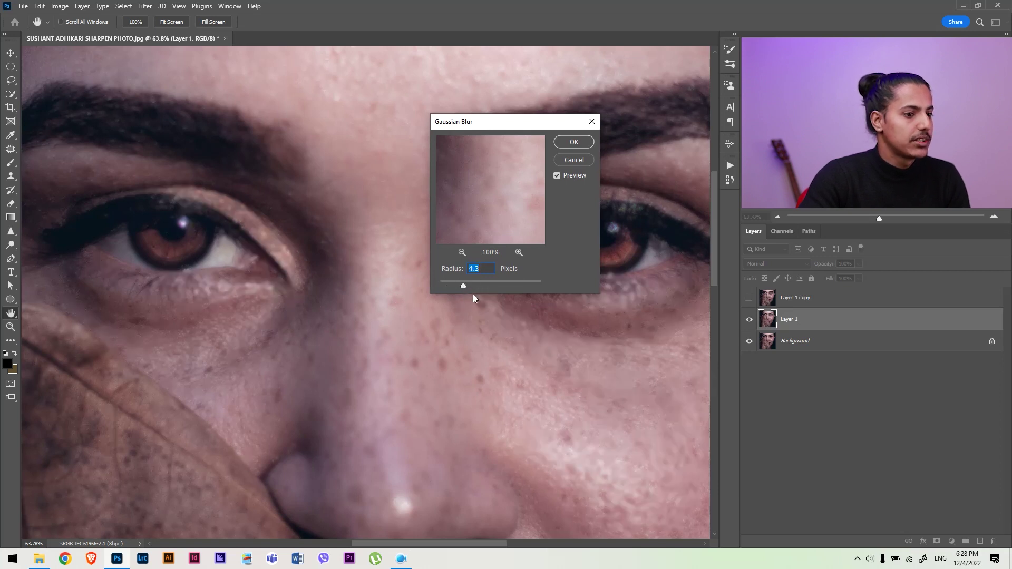
drag(466, 287, 467, 287)
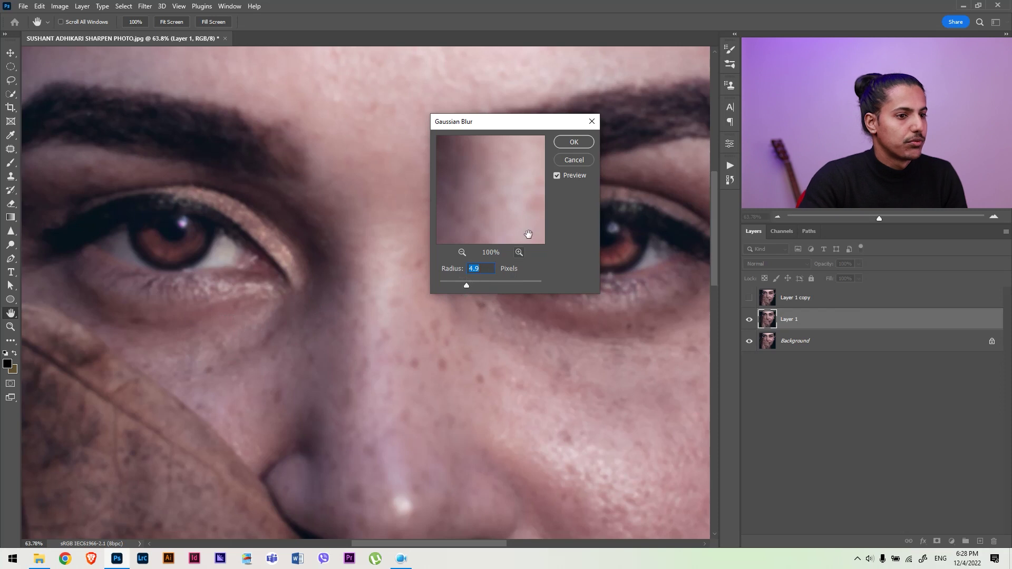
click(575, 143)
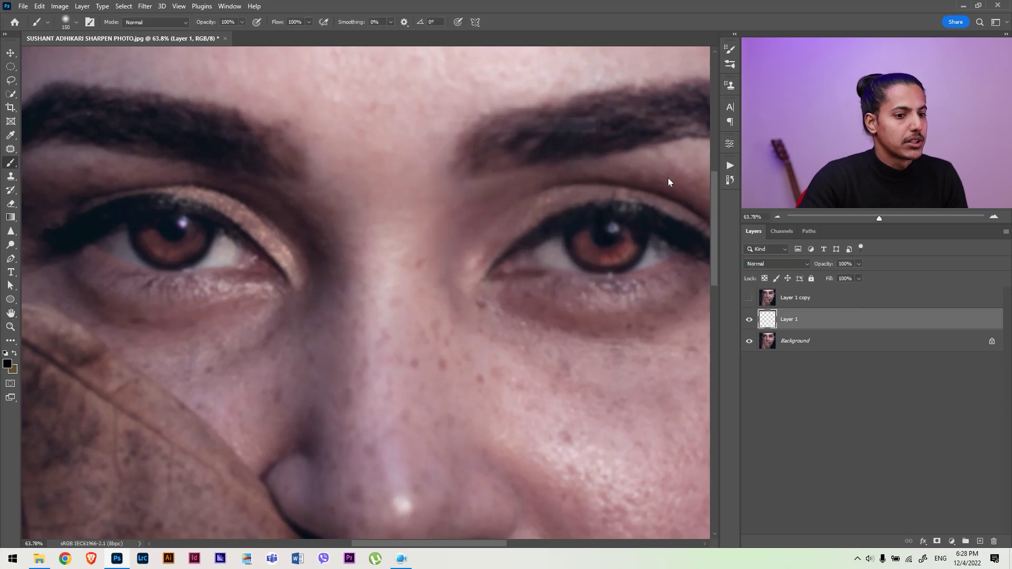
Apply Image onto Layer 1 copy: source Layer 1, Subtract blending, scale 2, offset 128.
click(785, 299)
click(60, 6)
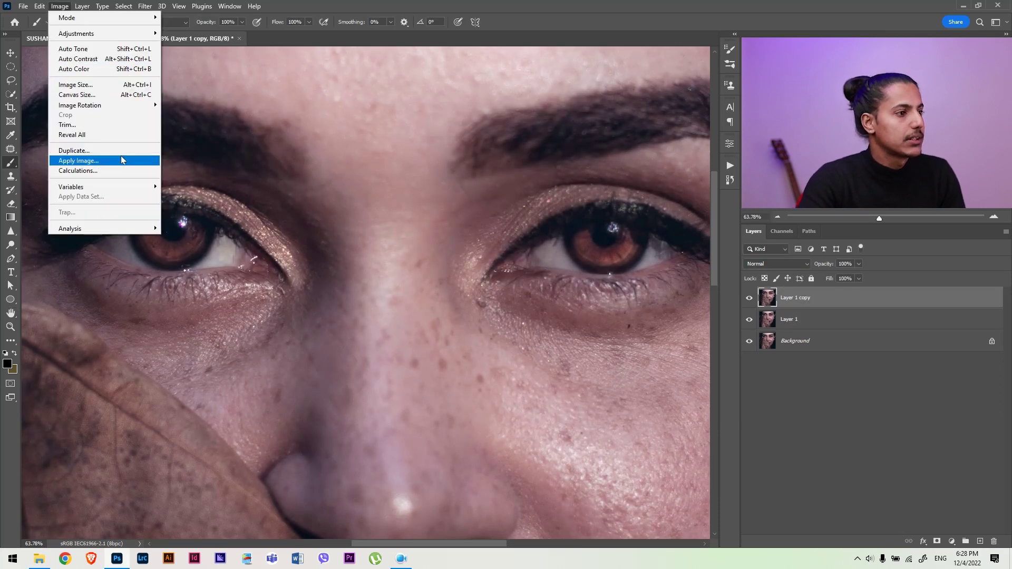
click(118, 167)
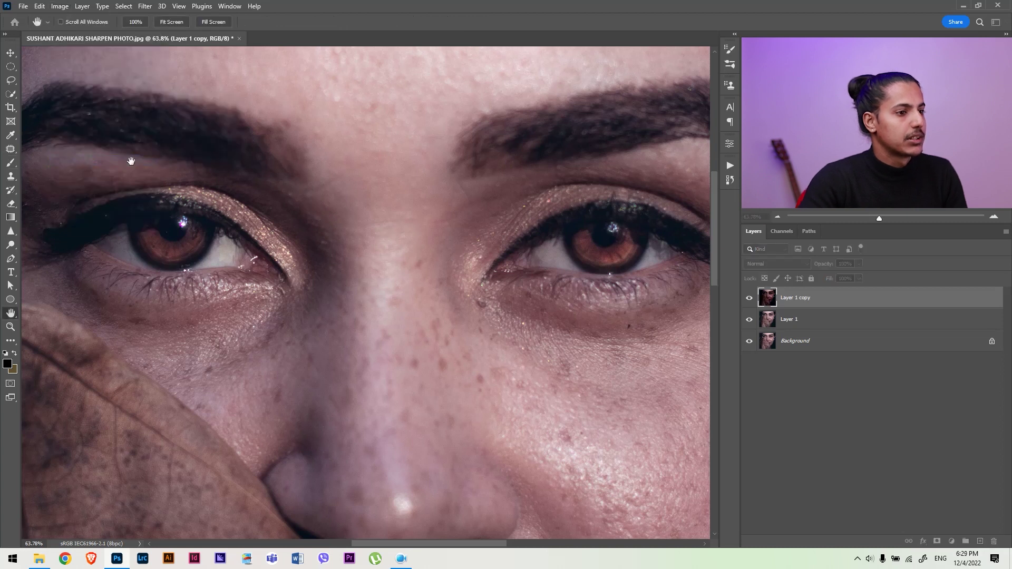
click(495, 171)
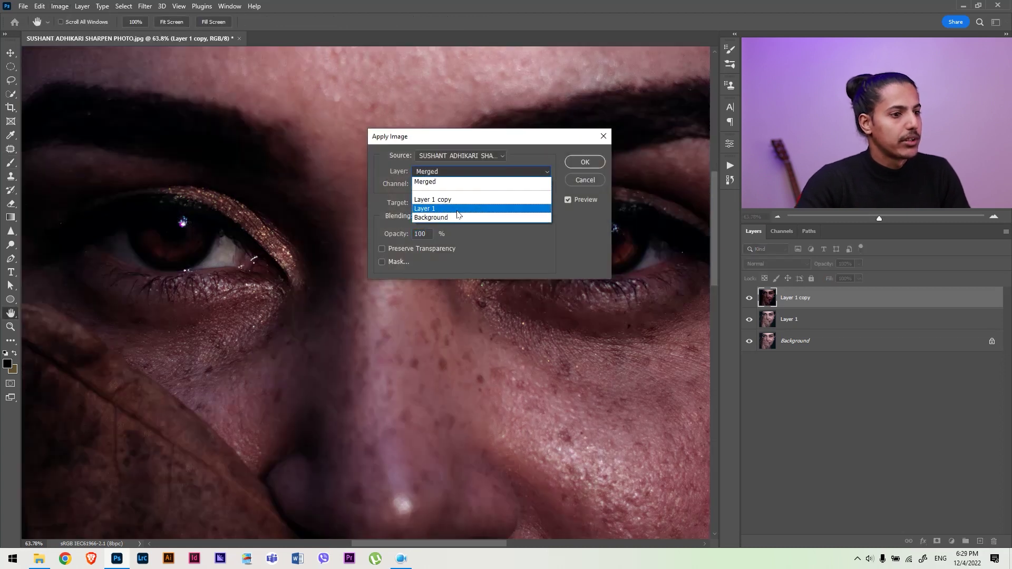
click(457, 210)
click(452, 216)
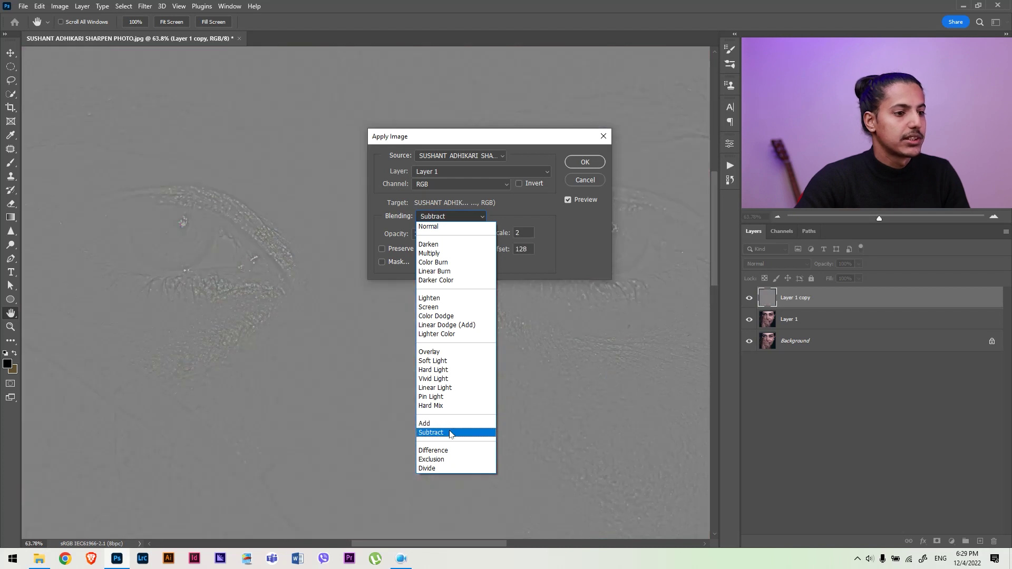
click(453, 433)
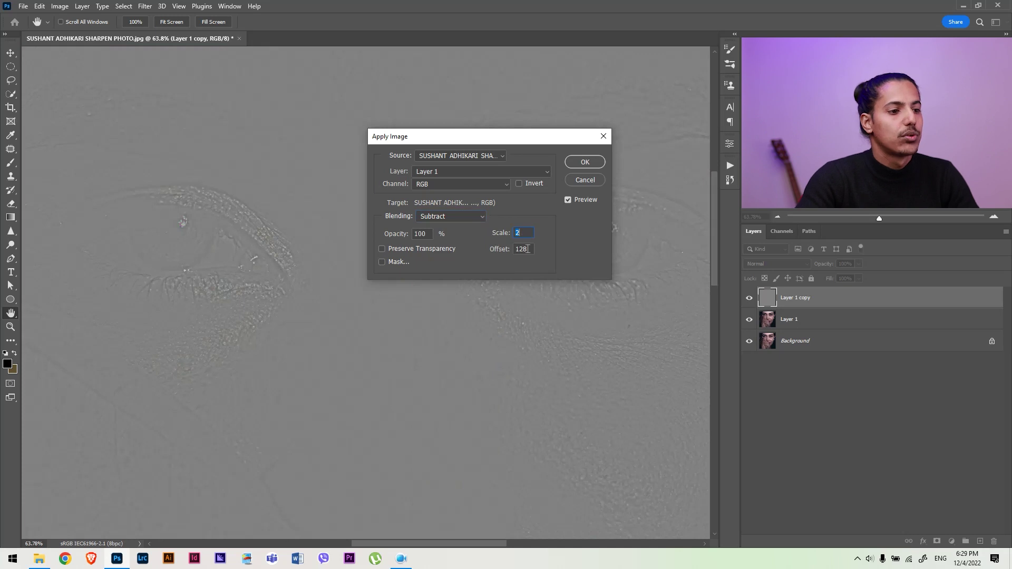
drag(527, 234, 512, 235)
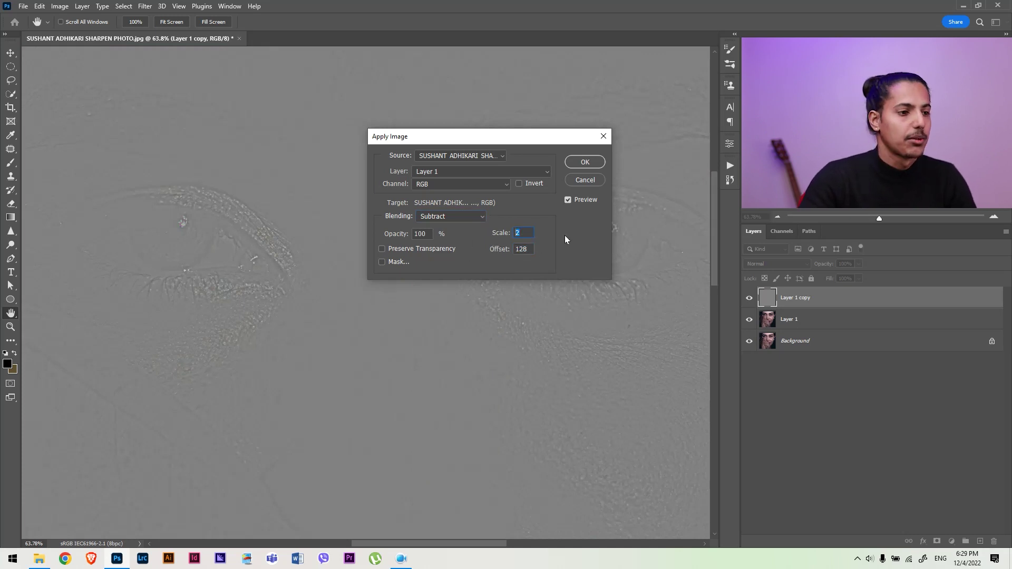
drag(469, 139, 454, 146)
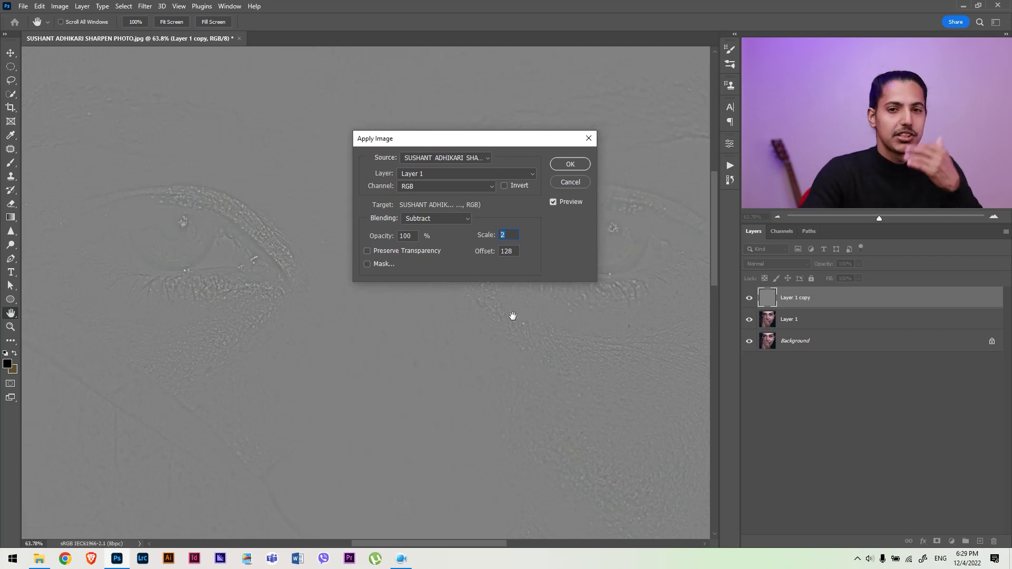
click(573, 164)
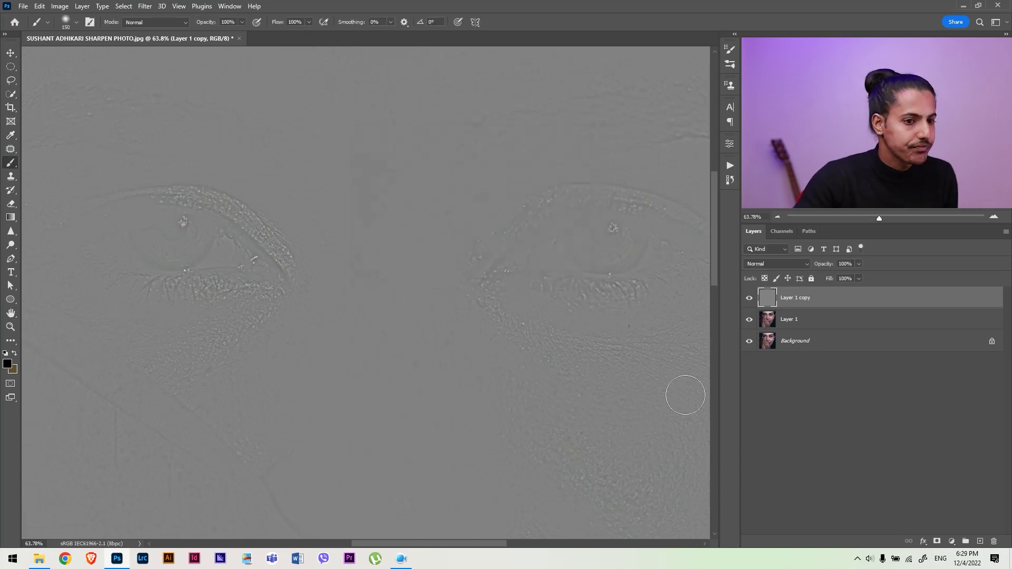
Set Layer 1 copy to Linear Light and group it with Layer 1 into Group 1.
click(777, 263)
click(769, 430)
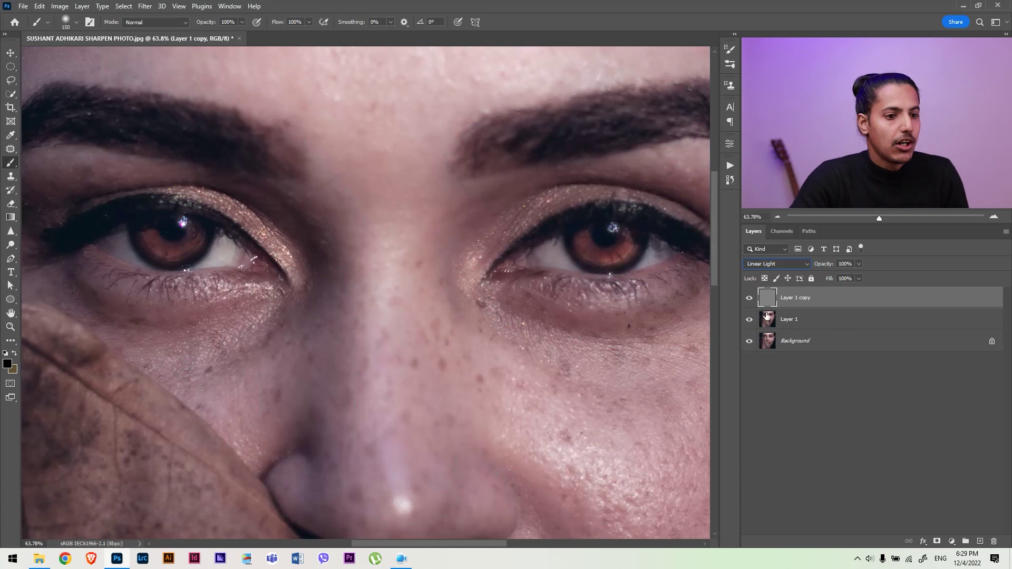
shift+click(814, 319)
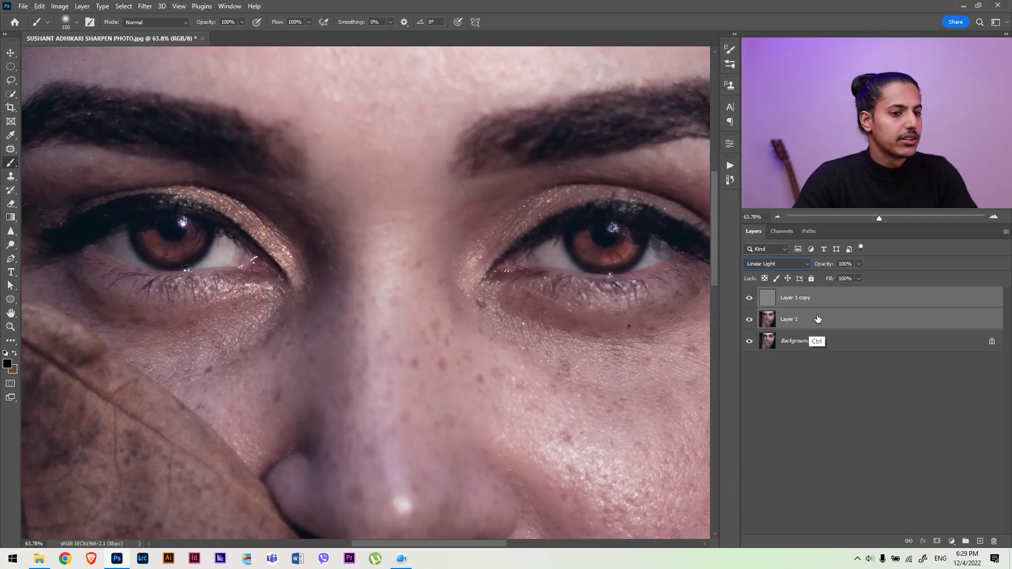
key(ctrl+g)
click(766, 294)
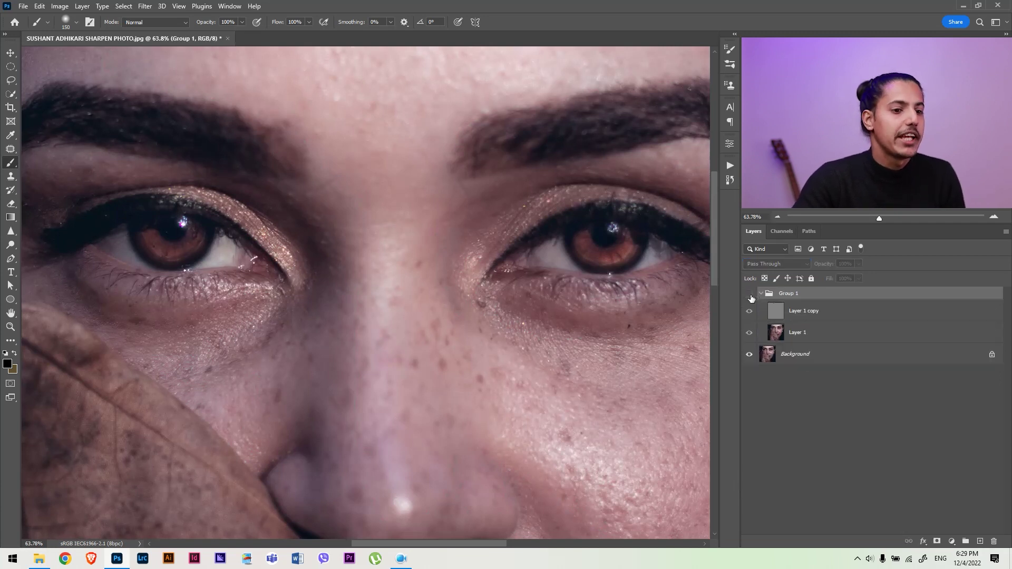
click(750, 296)
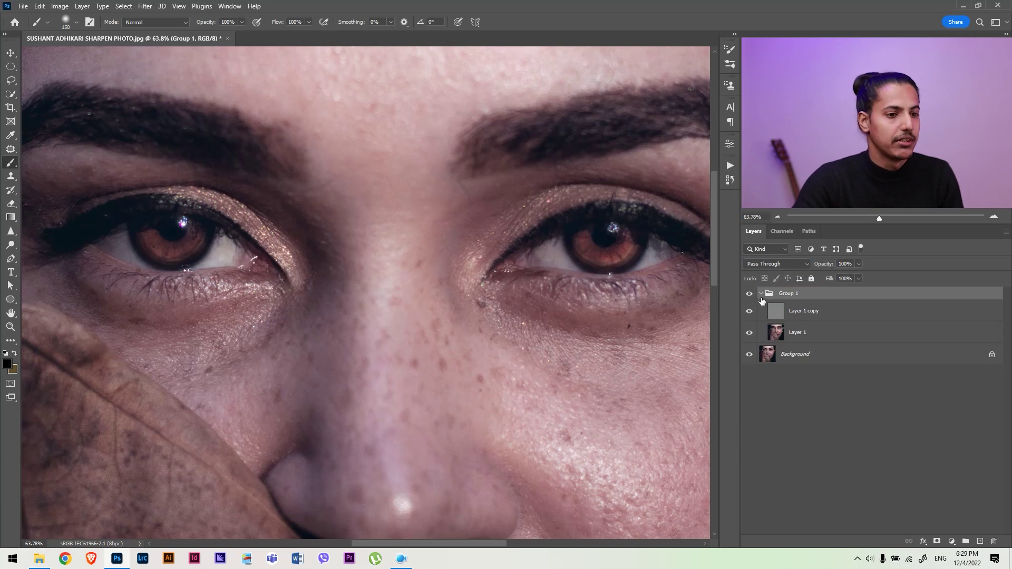
Duplicate the detail layer as Layer 1 copy 2 and give it a hide-all mask.
click(850, 316)
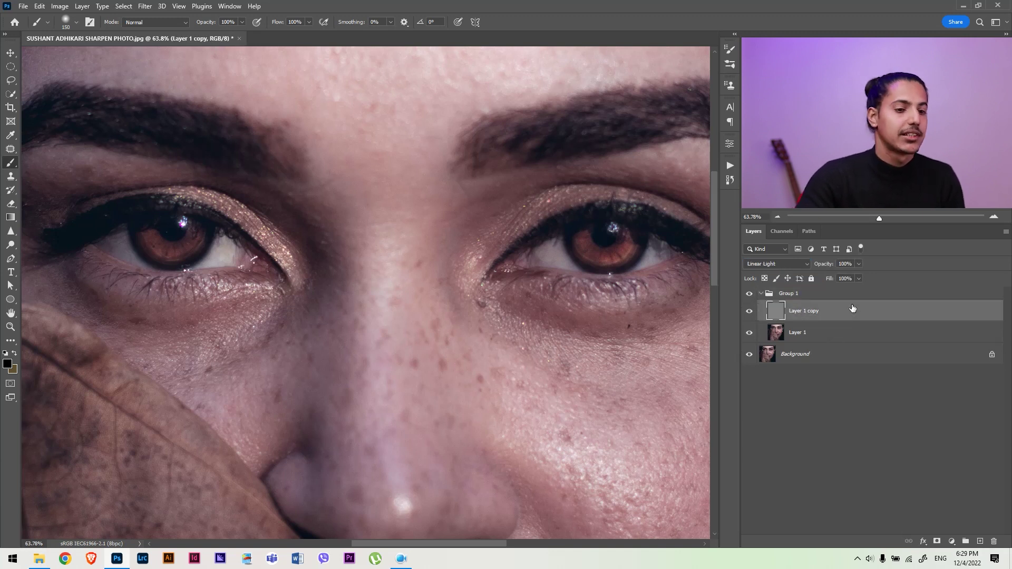
key(ctrl+j)
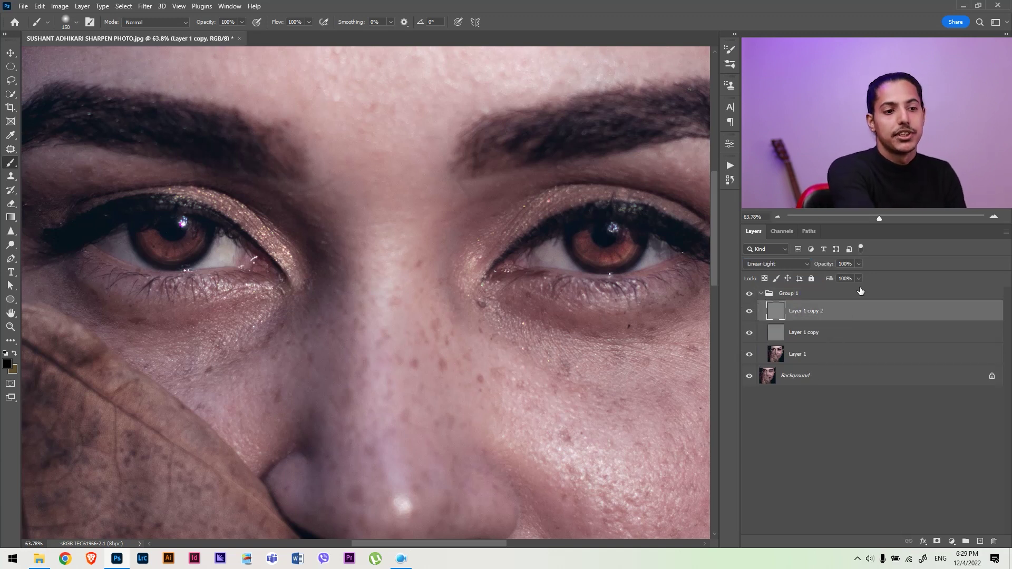
click(748, 311)
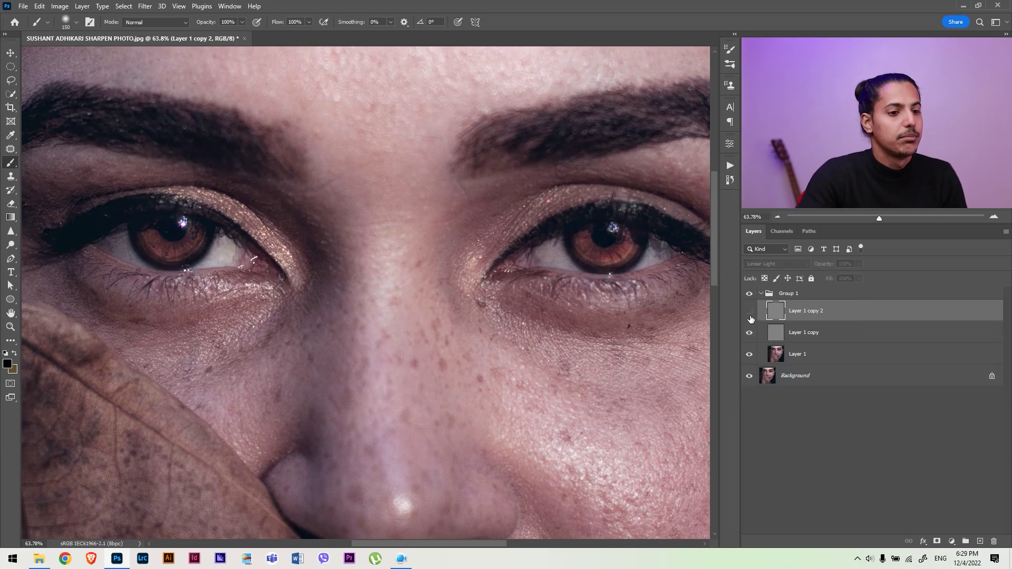
click(749, 311)
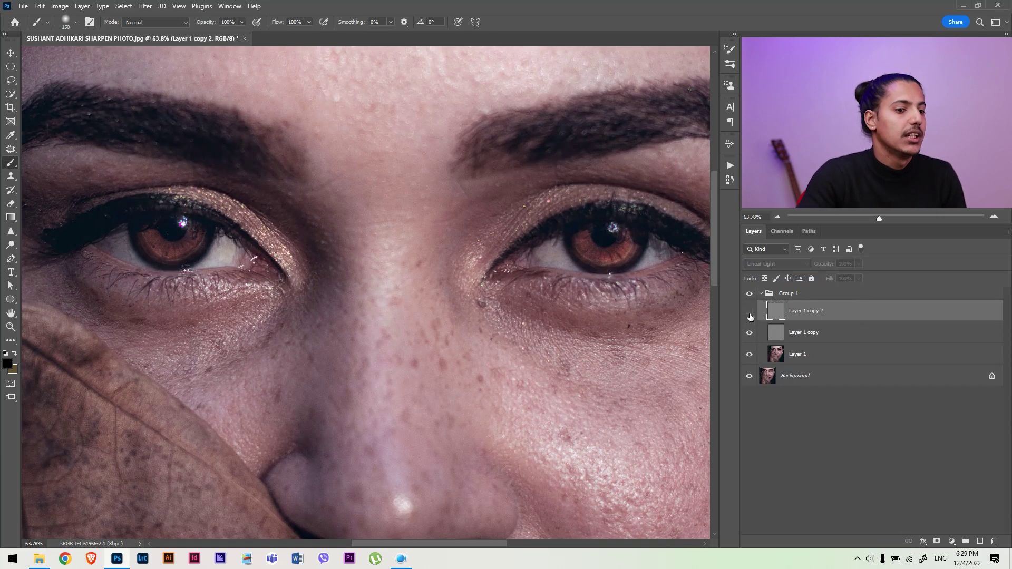
alt+click(936, 542)
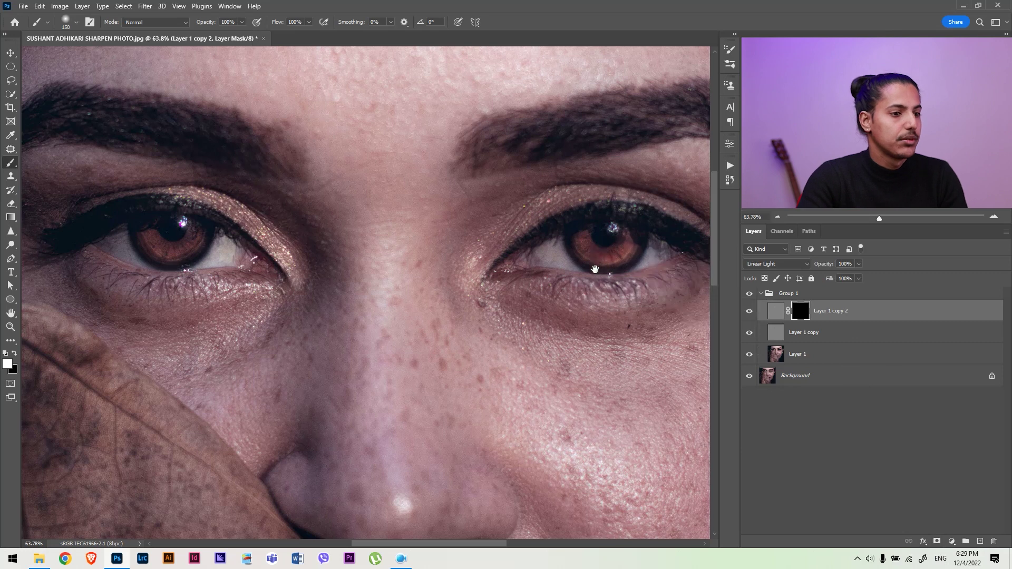
Paint white over the right eye on Layer 1 copy 2's mask, then zoom out to the face.
drag(592, 267, 530, 260)
mouse_move(544, 211)
mouse_down()
mouse_move(458, 253)
mouse_move(611, 242)
mouse_move(487, 261)
mouse_move(542, 211)
mouse_up()
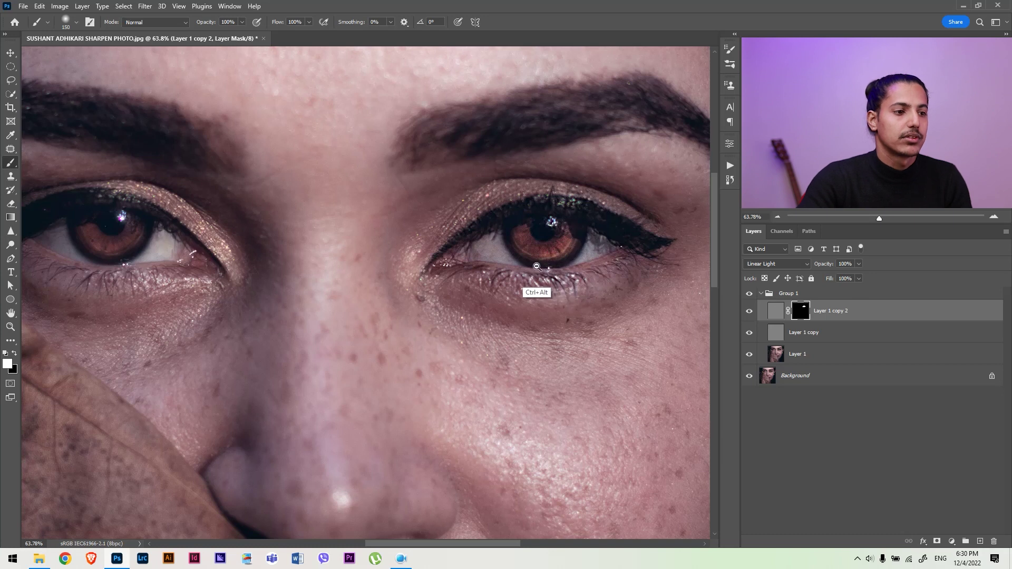
ctrl+alt+click(510, 260)
drag(511, 261, 516, 269)
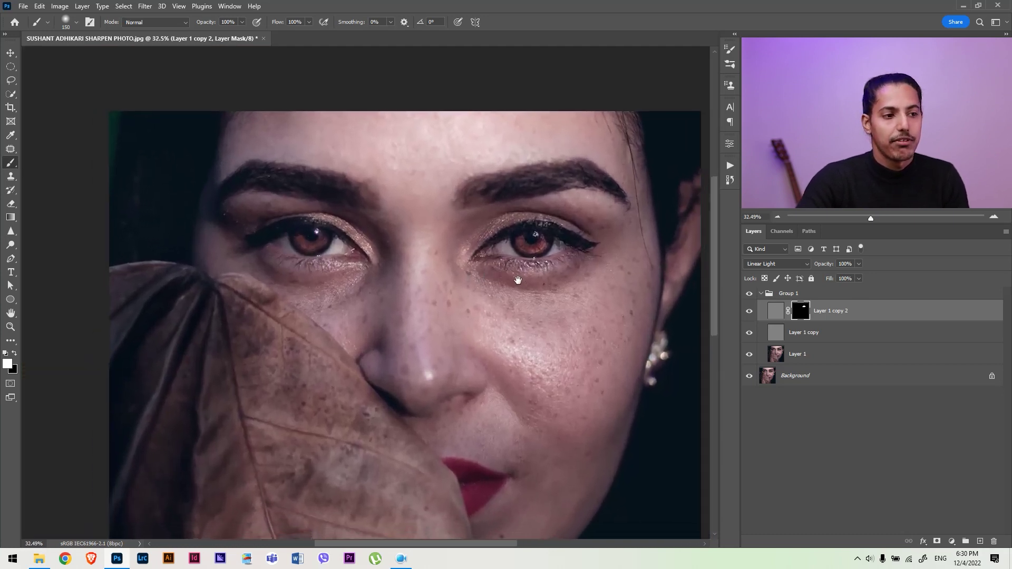